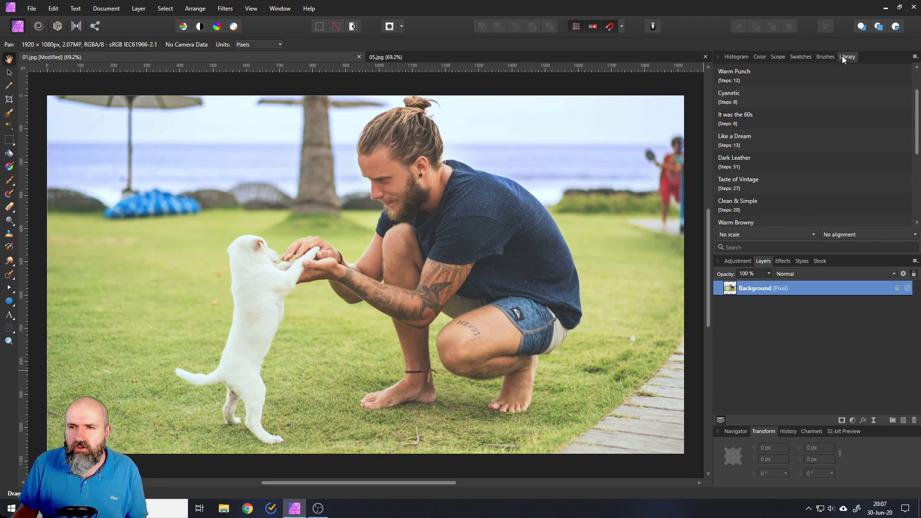
Apply the Cyanetic macro from the Library, then open the Channel Mixer layer's settings.
scroll(810, 203, "up", 2)
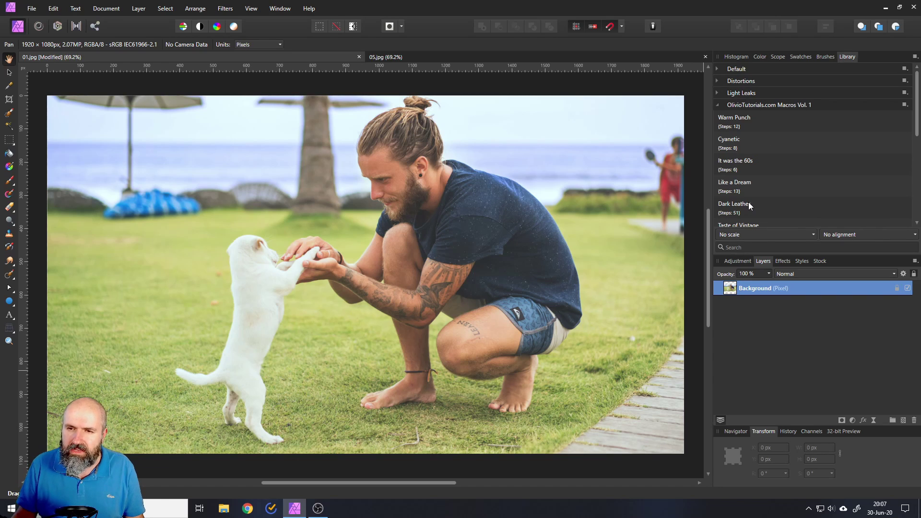
scroll(749, 204, "down", 2)
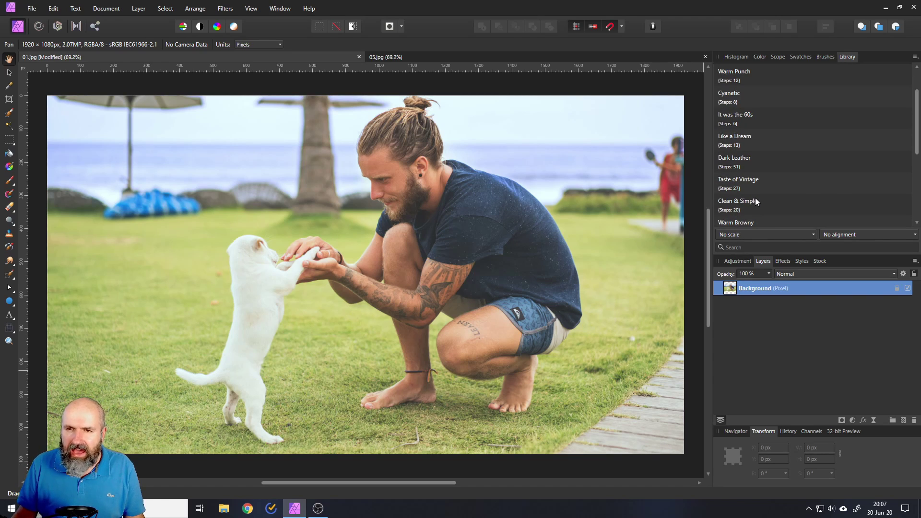
left_click(743, 97)
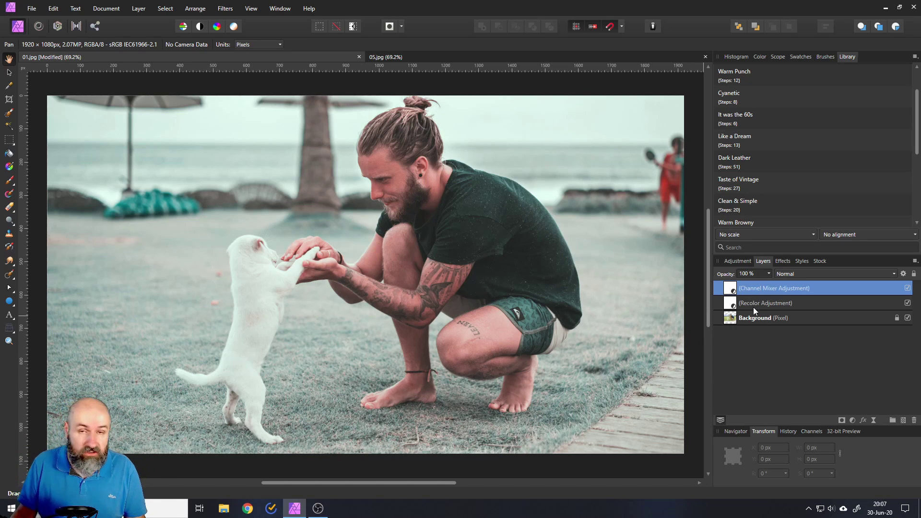
double_click(729, 288)
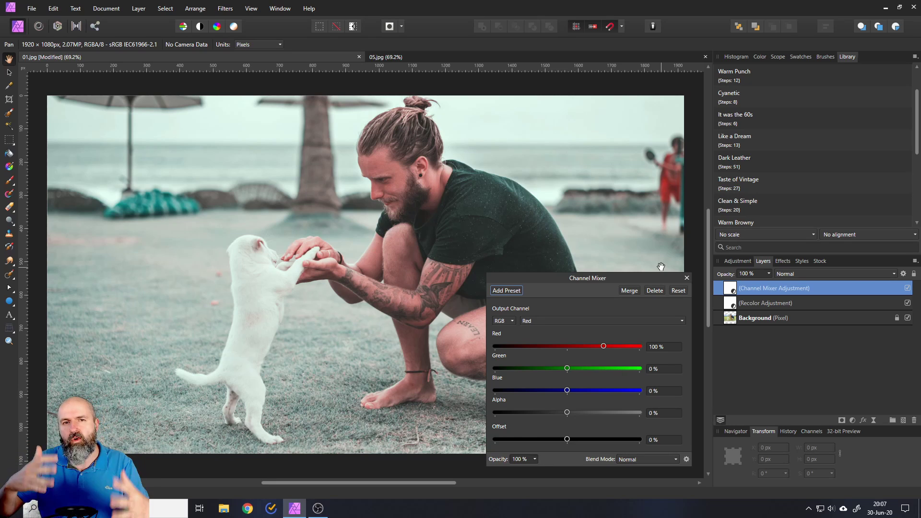
Close the Channel Mixer settings and delete both Cyanetic adjustment layers.
left_click(685, 278)
left_click(914, 420)
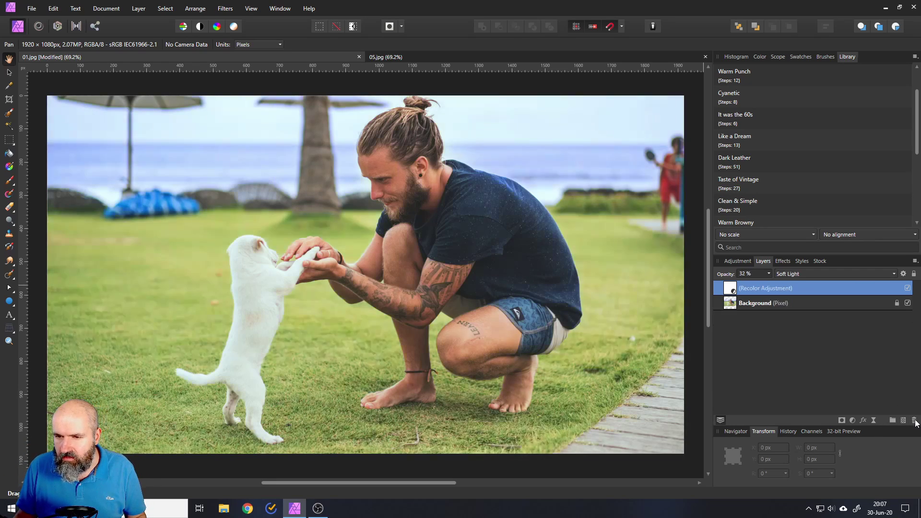
left_click(914, 420)
scroll(810, 169, "down", 1)
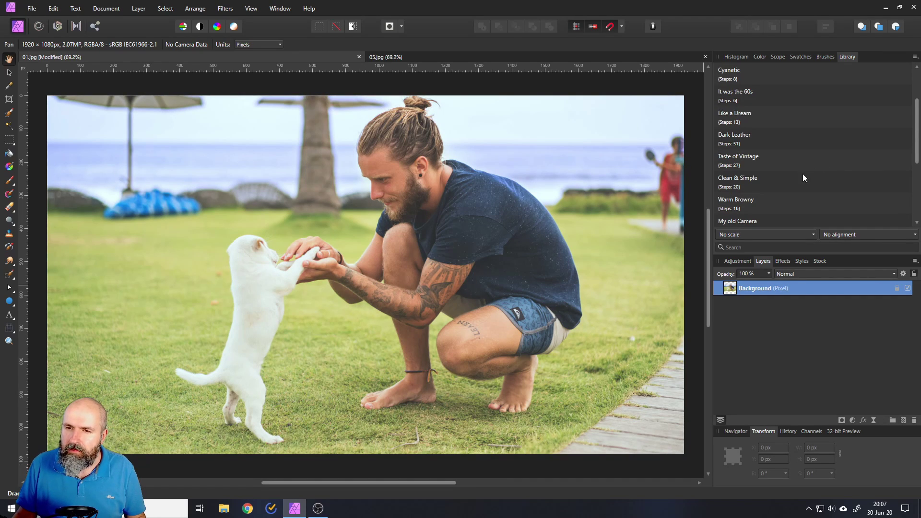
Apply Clean & Simple with Brightness -21 % and Factor 1.135, then toggle the group to compare.
left_click(750, 180)
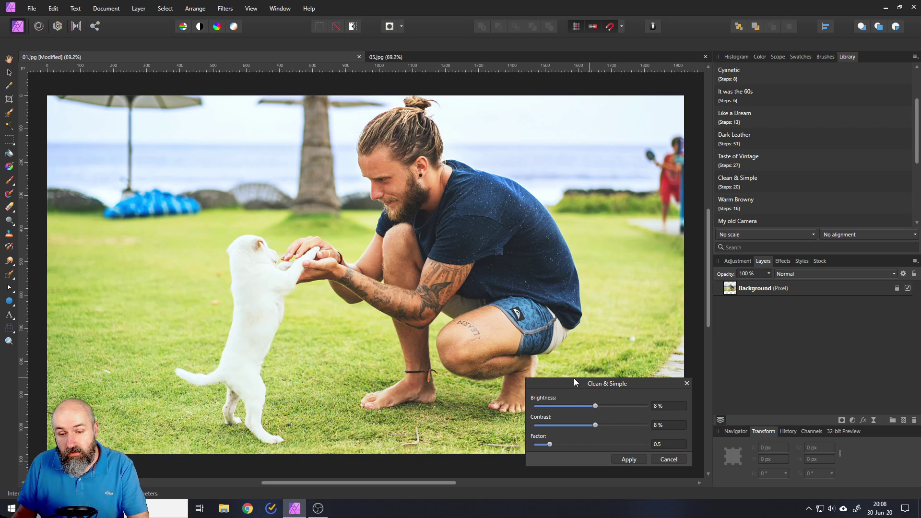
left_click_drag(575, 381, 546, 319)
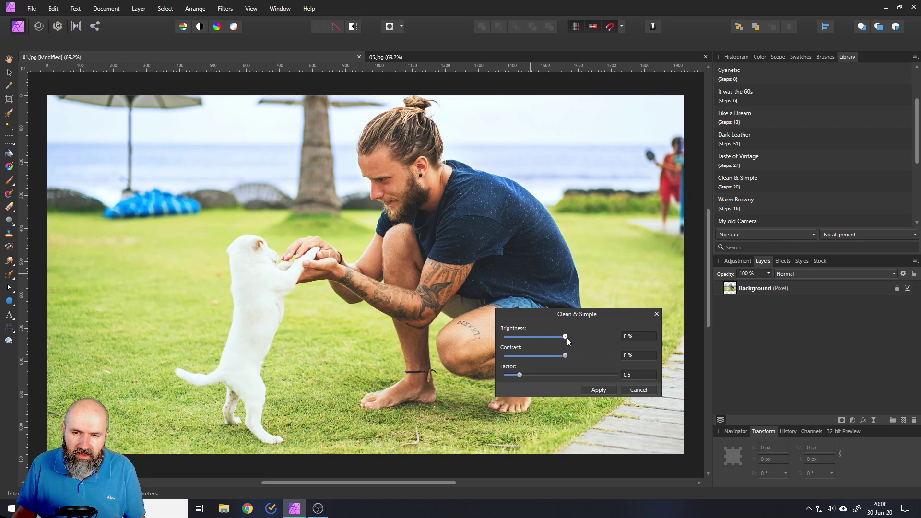
left_click_drag(565, 336, 551, 334)
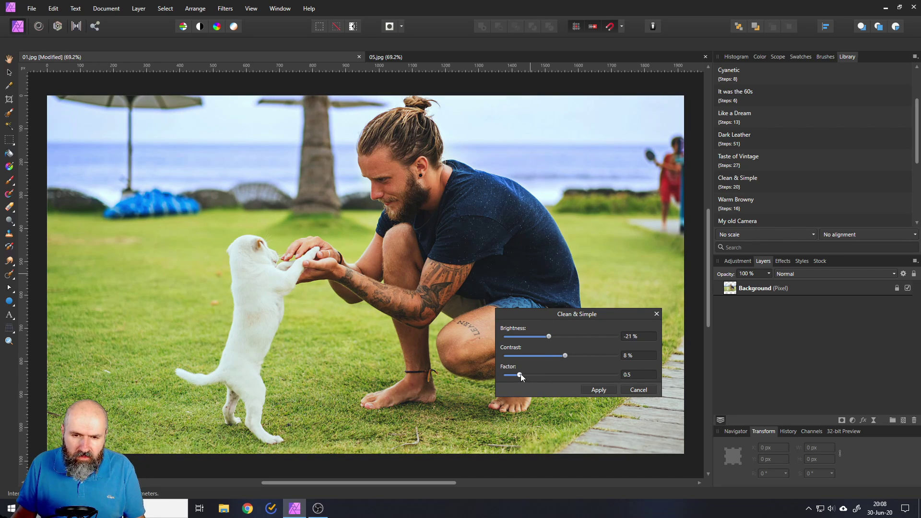
left_click_drag(519, 374, 537, 375)
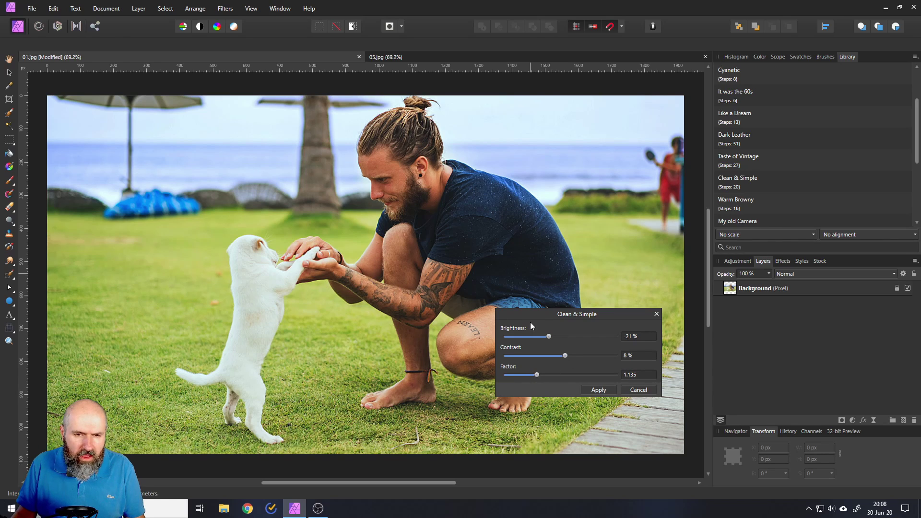
left_click_drag(528, 322, 618, 320)
left_click(700, 388)
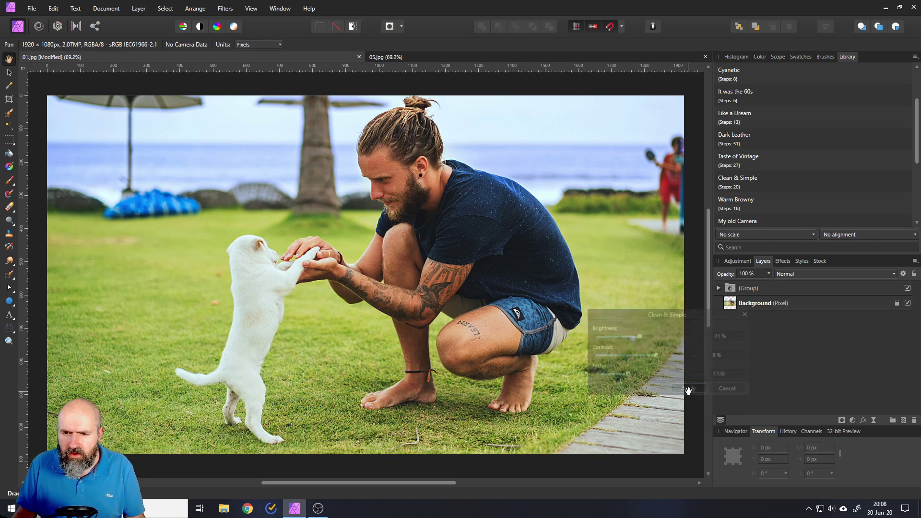
left_click(908, 288)
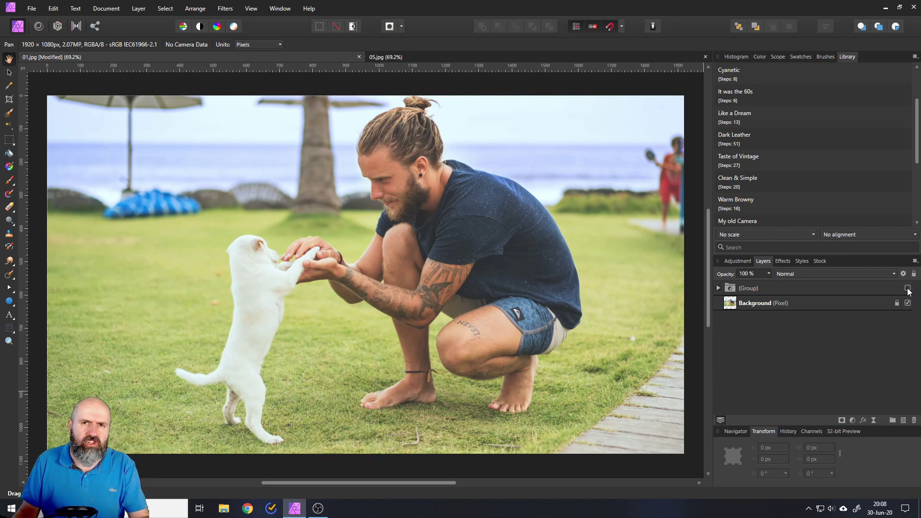
left_click(908, 289)
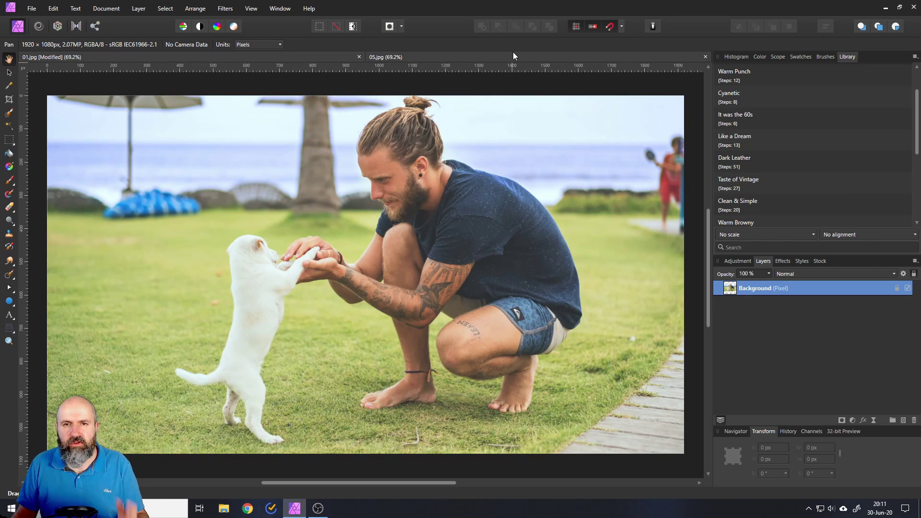
Switch to 05.jpg and run the Sunset Sky Magic macro from the Library.
left_click(513, 55)
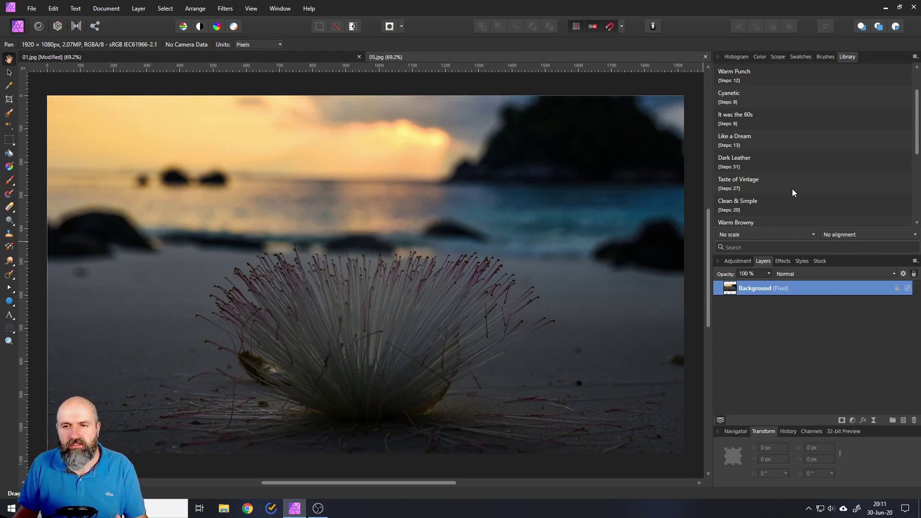
scroll(778, 184, "down", 5)
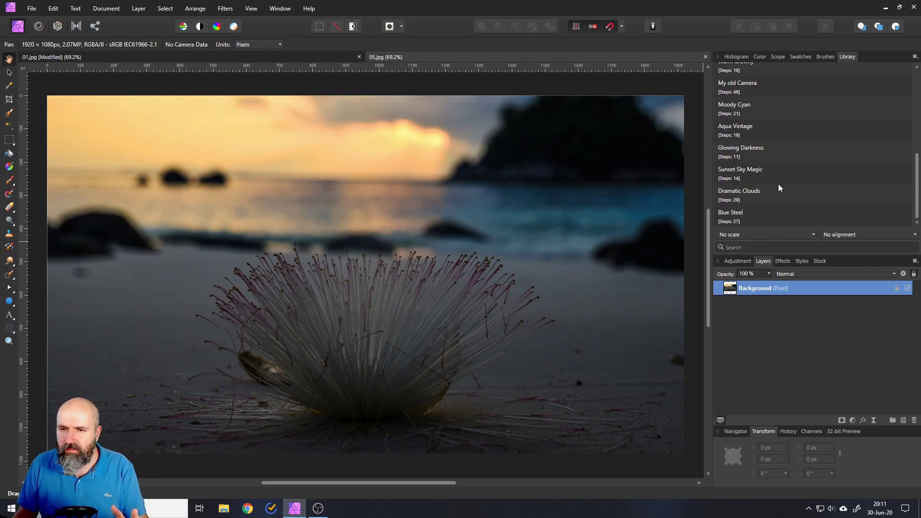
left_click(754, 172)
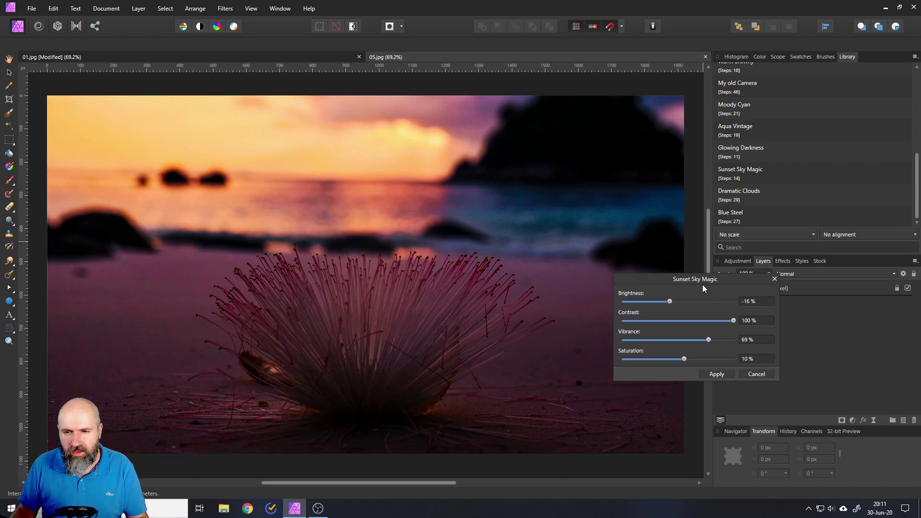
Apply Sunset Sky Magic with 9 % brightness, -7 % saturation and 77 % vibrance, then toggle the group.
left_click_drag(652, 278, 568, 265)
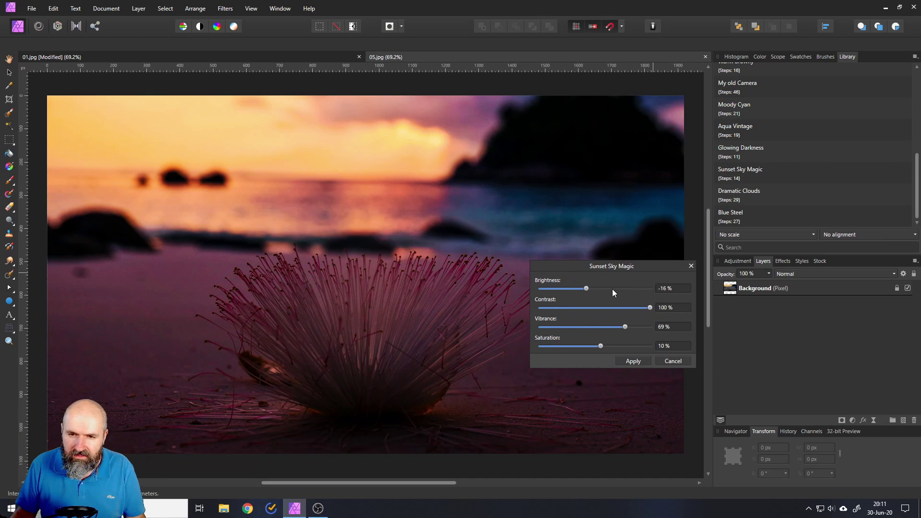
left_click(613, 288)
left_click_drag(613, 289, 600, 289)
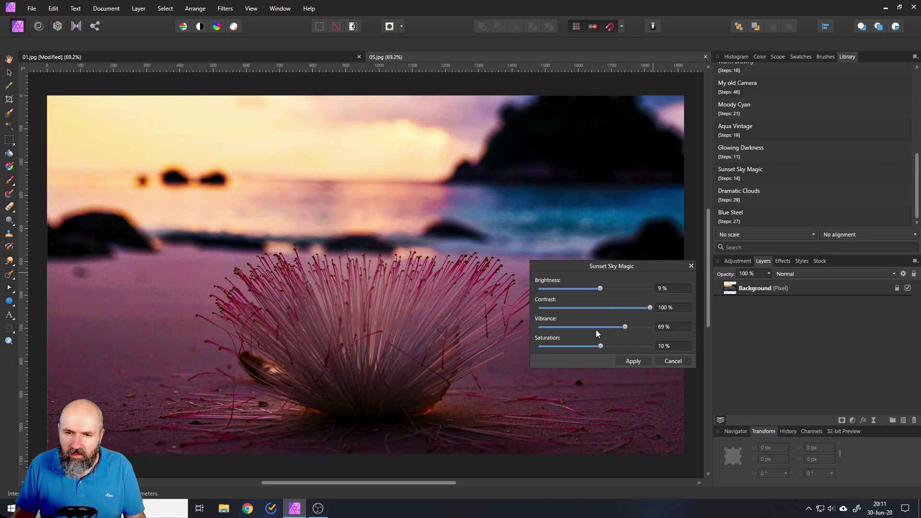
left_click_drag(574, 347, 571, 346)
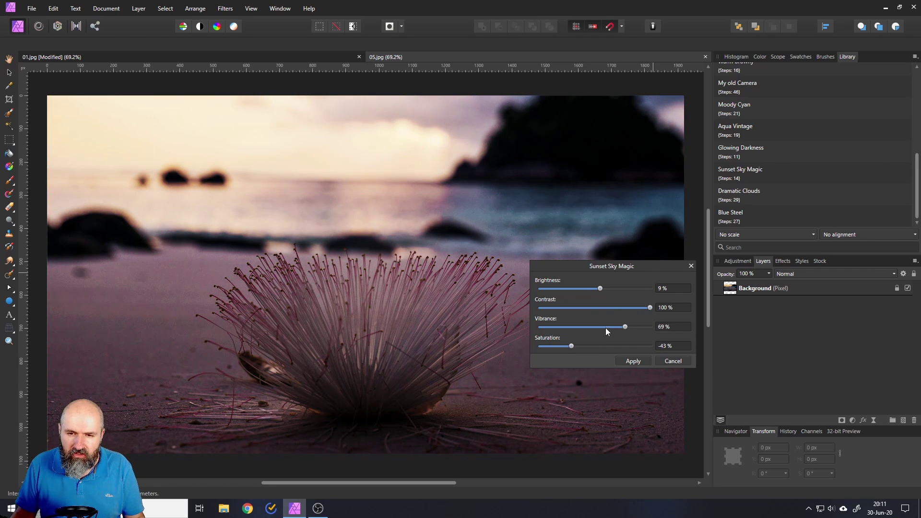
left_click_drag(625, 327, 591, 346)
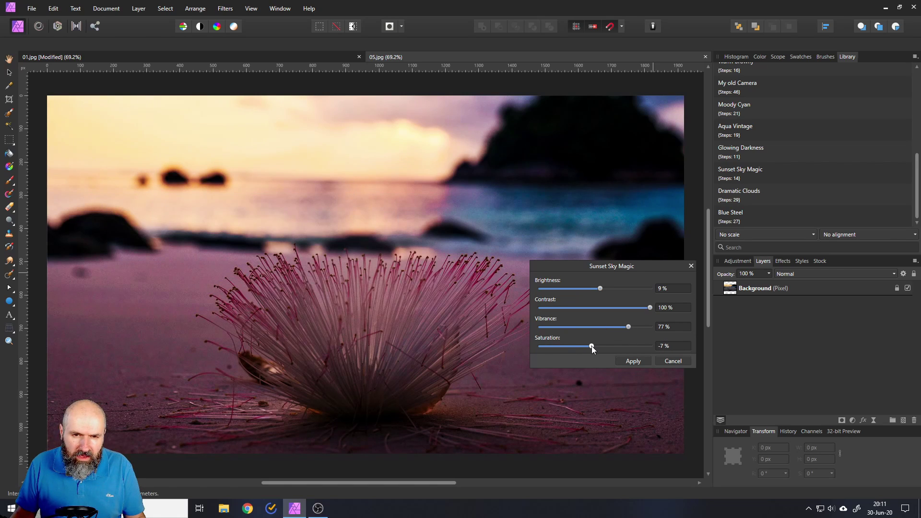
left_click(633, 361)
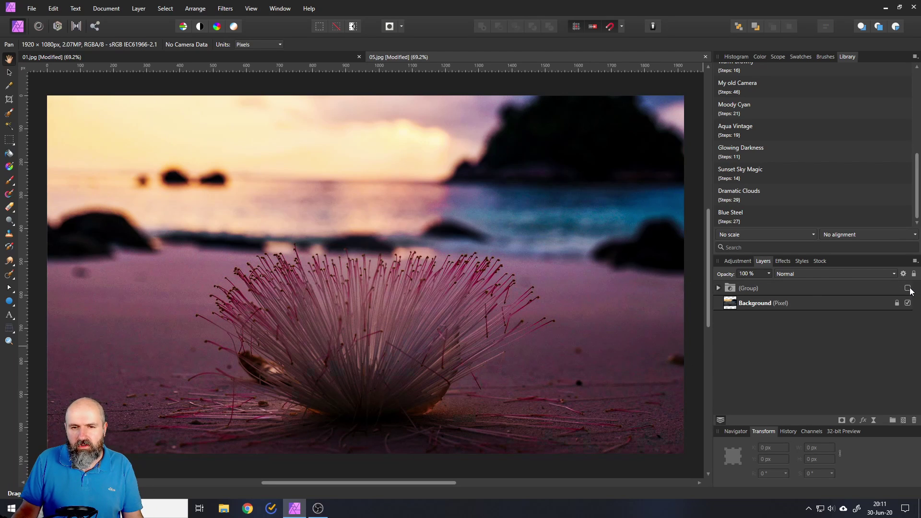
left_click(908, 288)
left_click(908, 288)
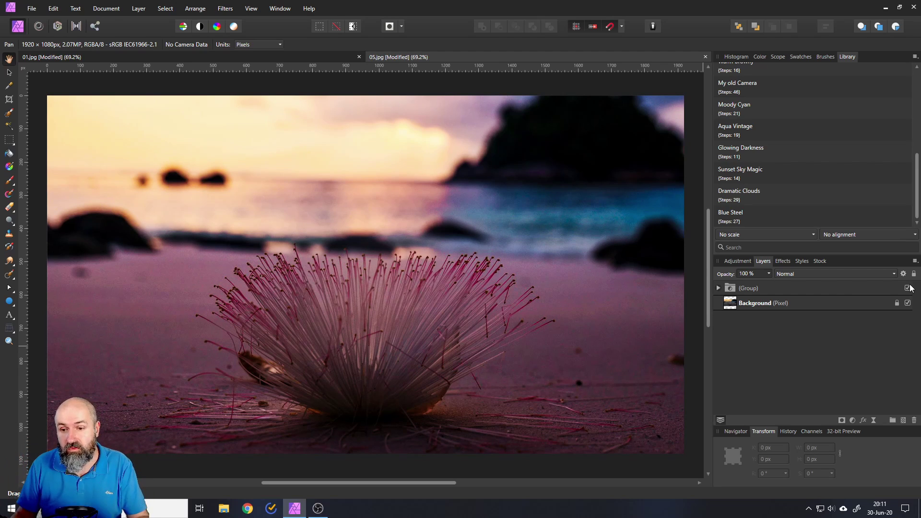
Expand the group, review the Vibrance and Selective Color Reds settings, then close them.
left_click(719, 287)
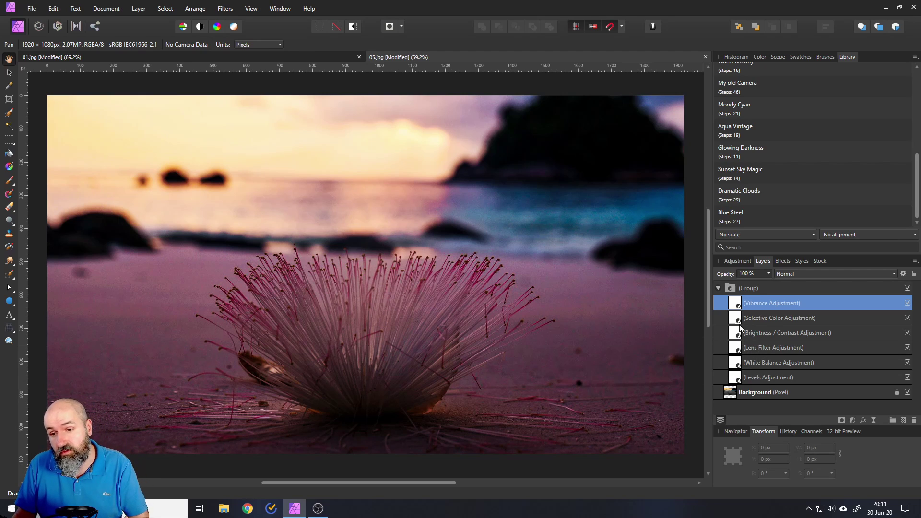
double_click(735, 305)
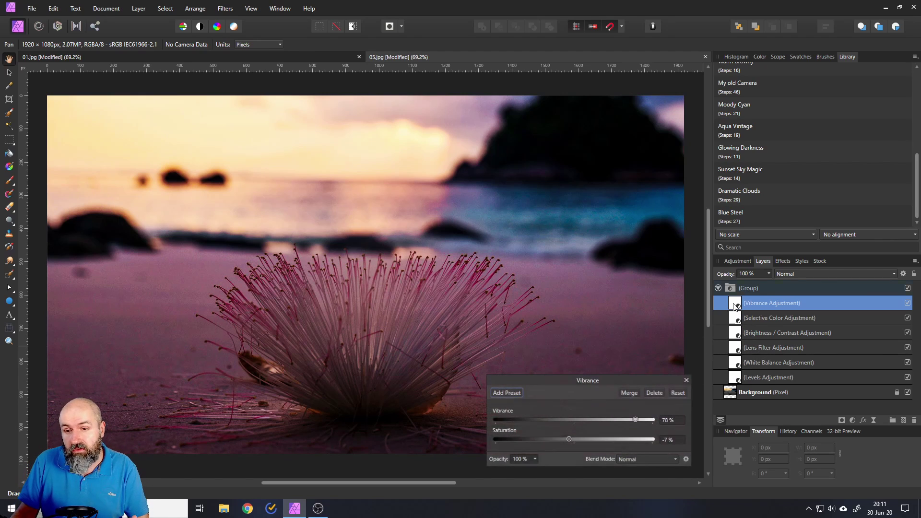
left_click(687, 380)
double_click(735, 319)
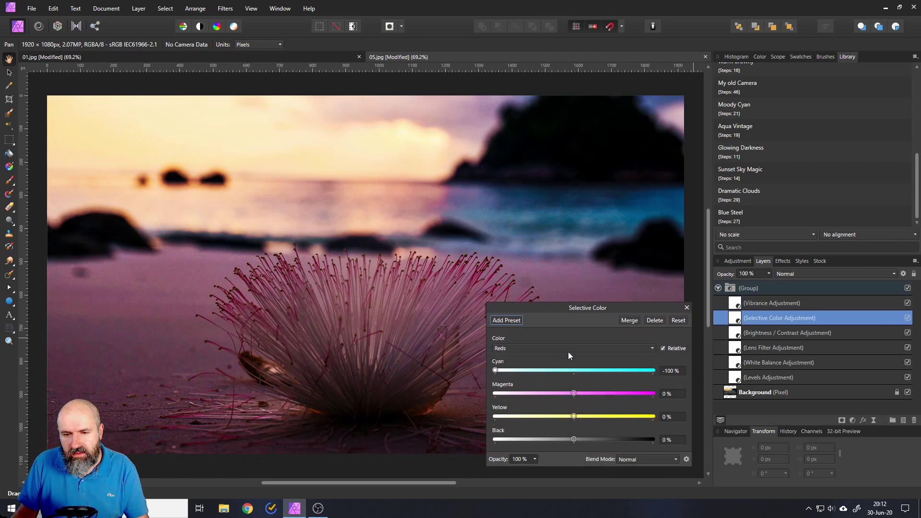
left_click(687, 308)
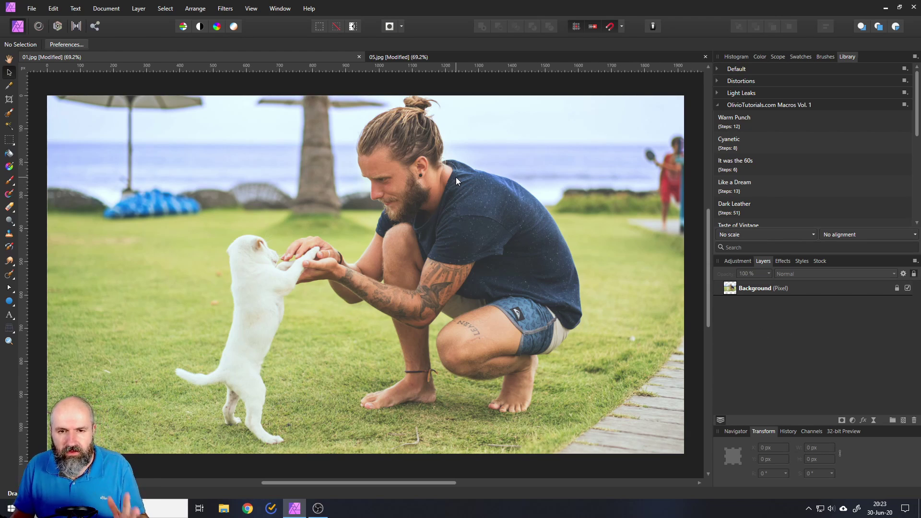
Show the Macro panel via View > Studio and reset it to clear the Add Ellipse step.
left_click(258, 11)
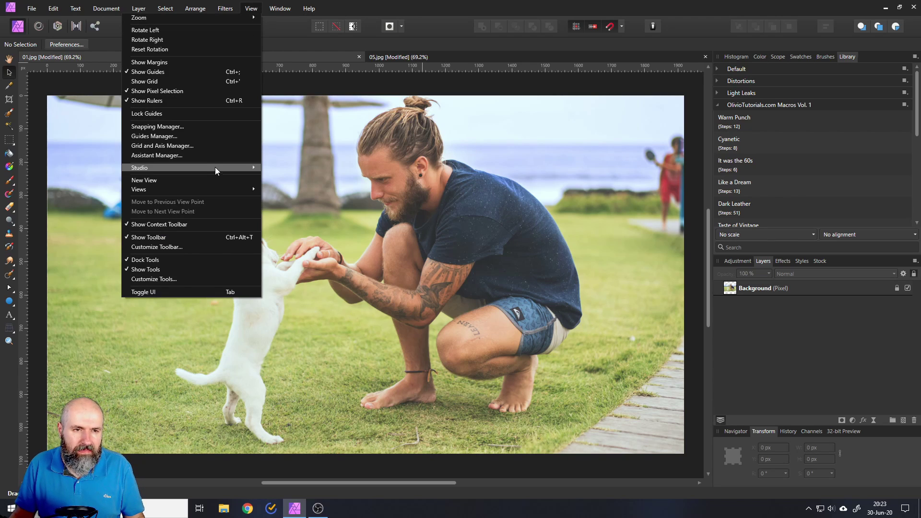
mouse_move(218, 171)
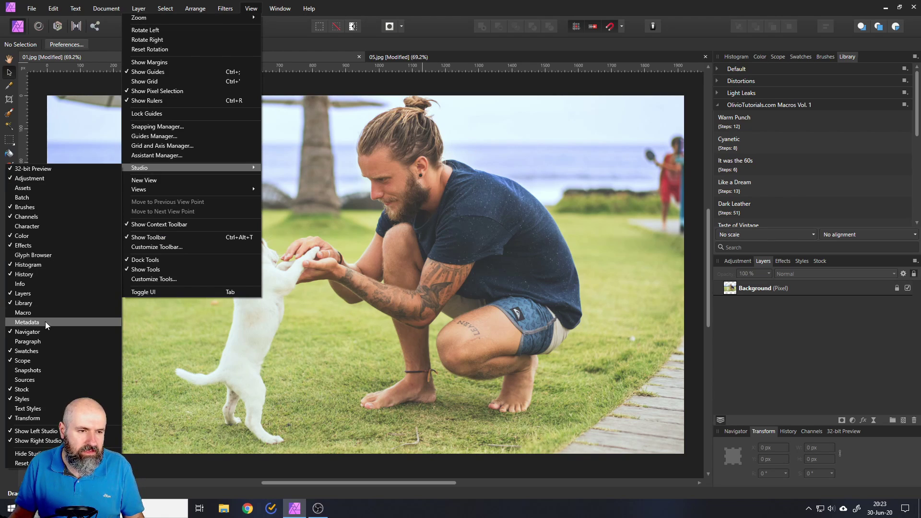
left_click(11, 314)
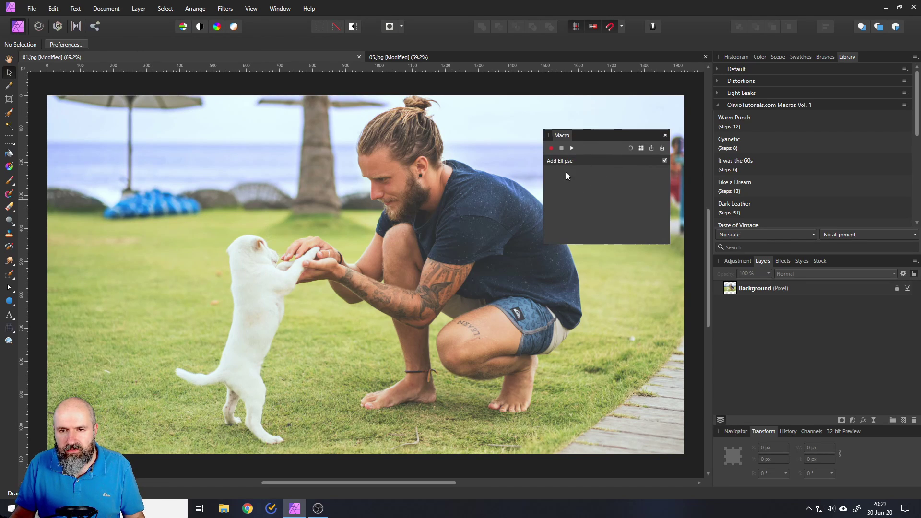
left_click(631, 149)
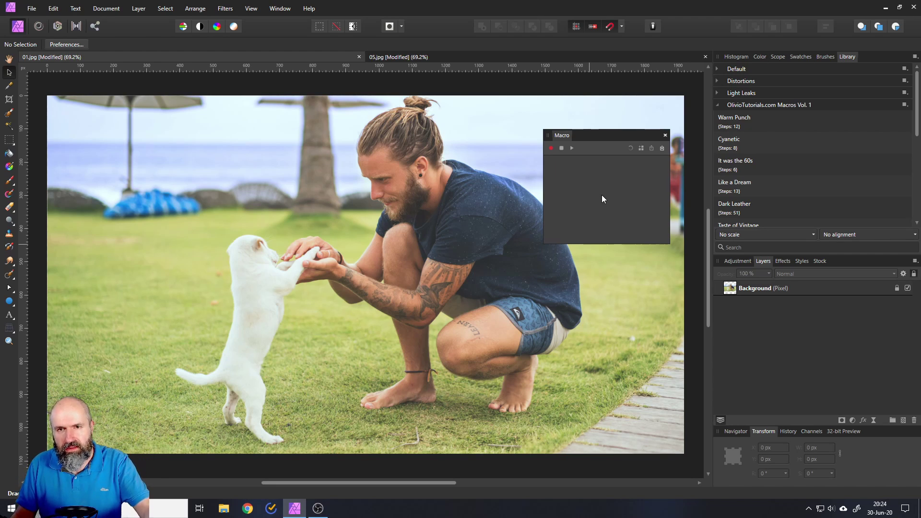
Start recording, then draw a large white ellipse over the photo's left side.
left_click(551, 148)
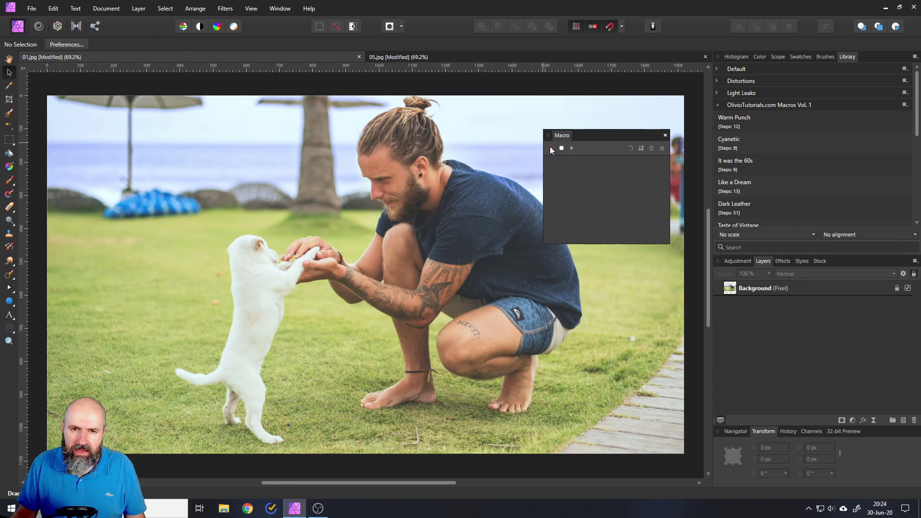
left_click(7, 304)
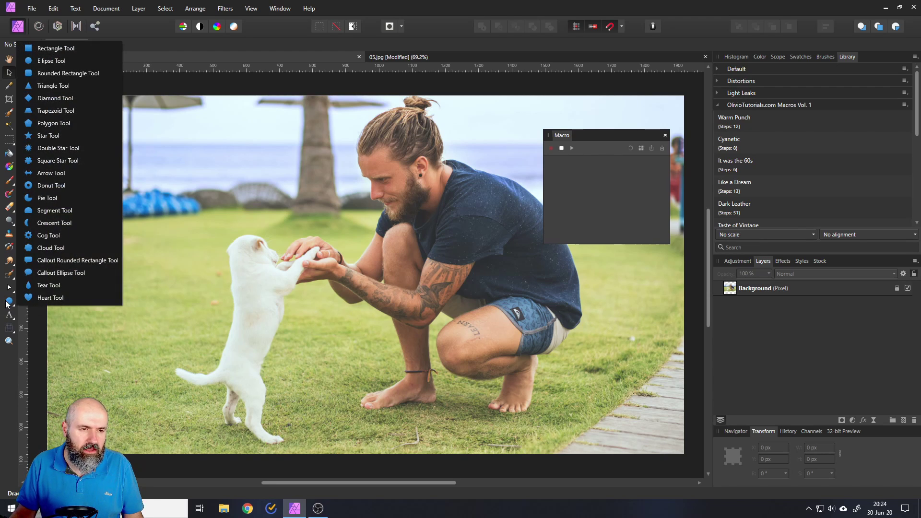
left_click(48, 60)
left_click_drag(143, 154, 365, 381)
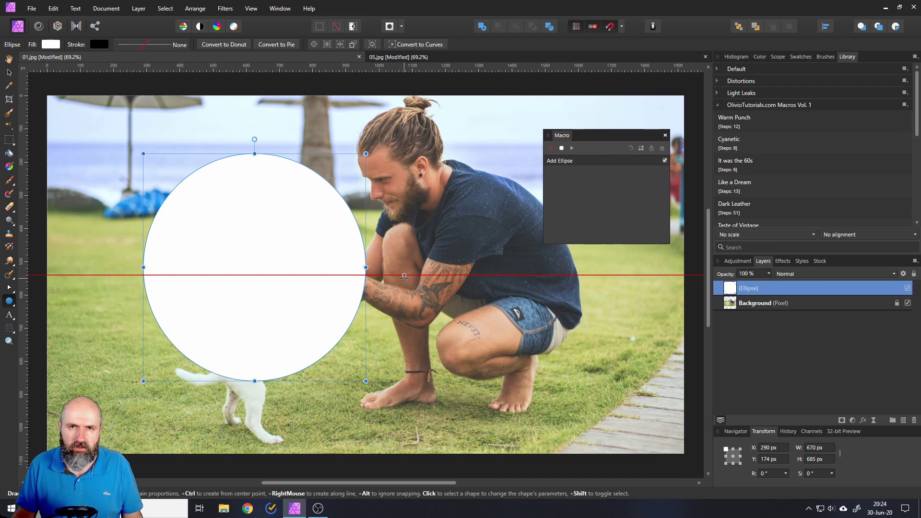
Try setting the circle's fill to blue via the Fill swatch and Color panel; dismiss the cannot-record notice.
left_click(50, 44)
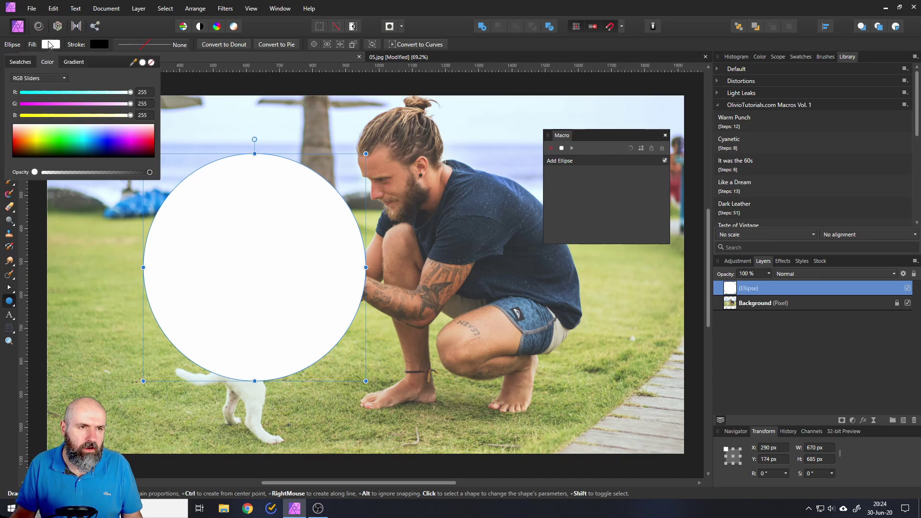
left_click(106, 140)
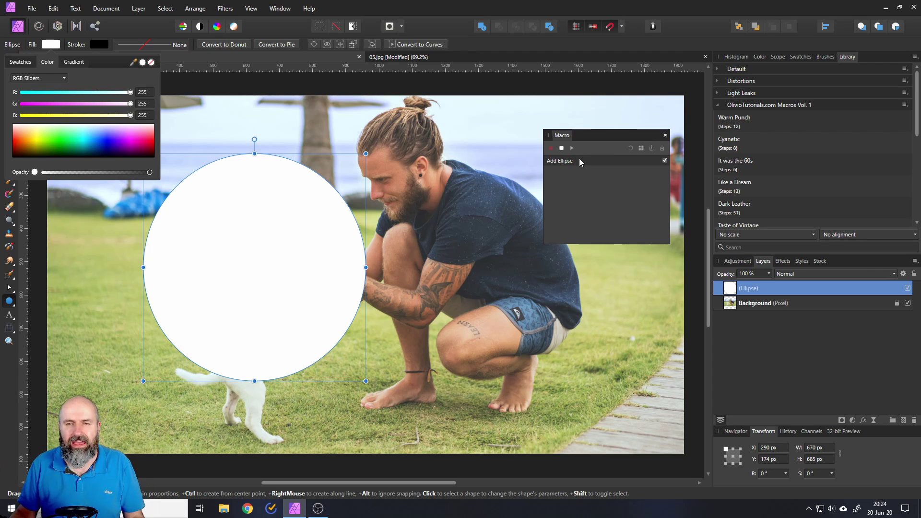
left_click(50, 44)
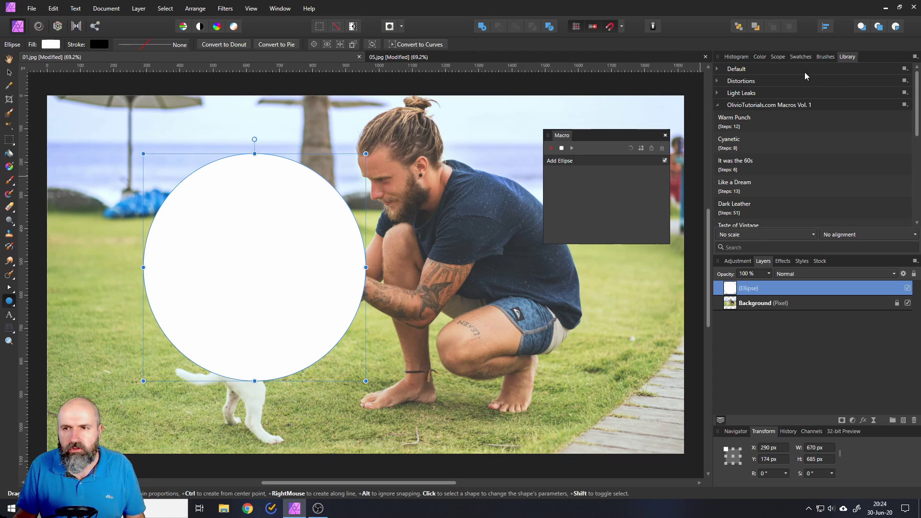
left_click(760, 58)
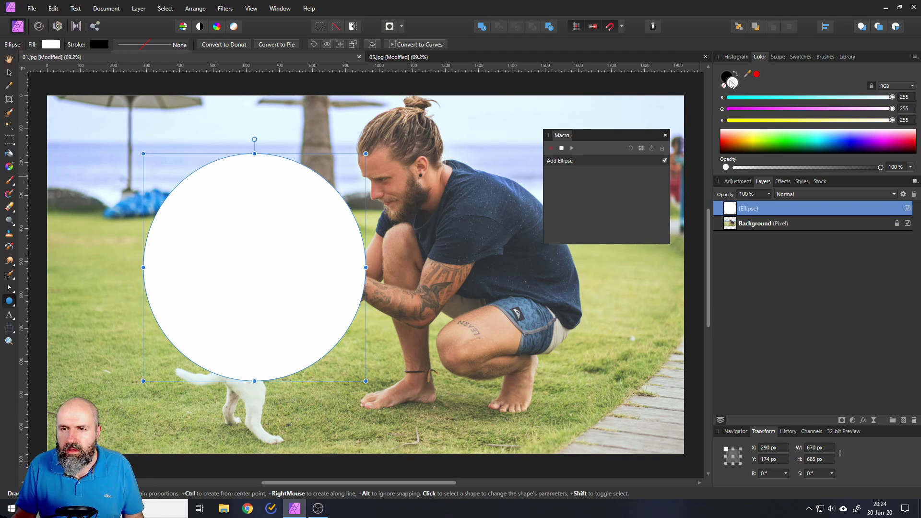
left_click(760, 139)
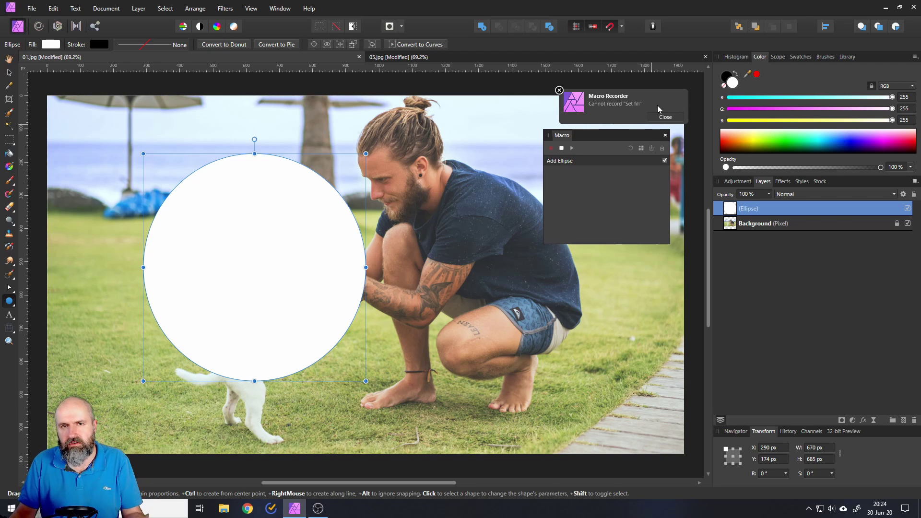
left_click(560, 90)
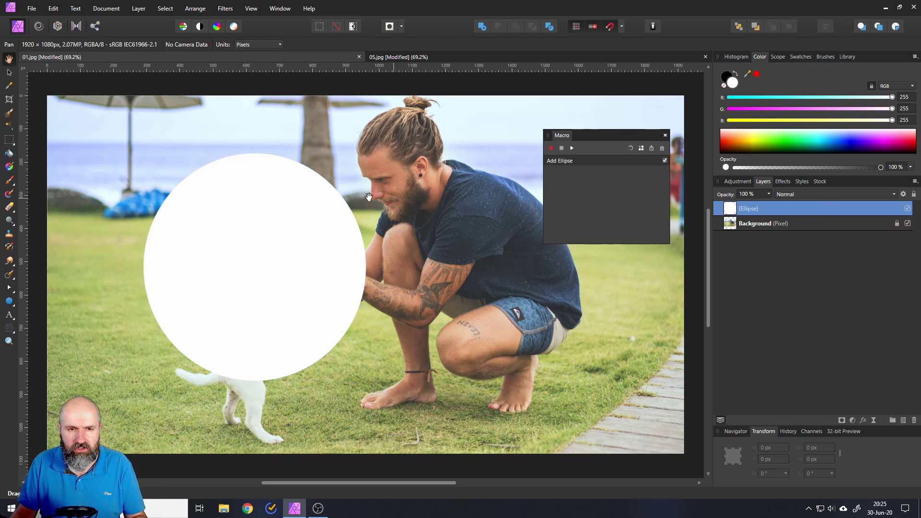
Select the white circle with the Move Tool and delete it.
left_click(9, 72)
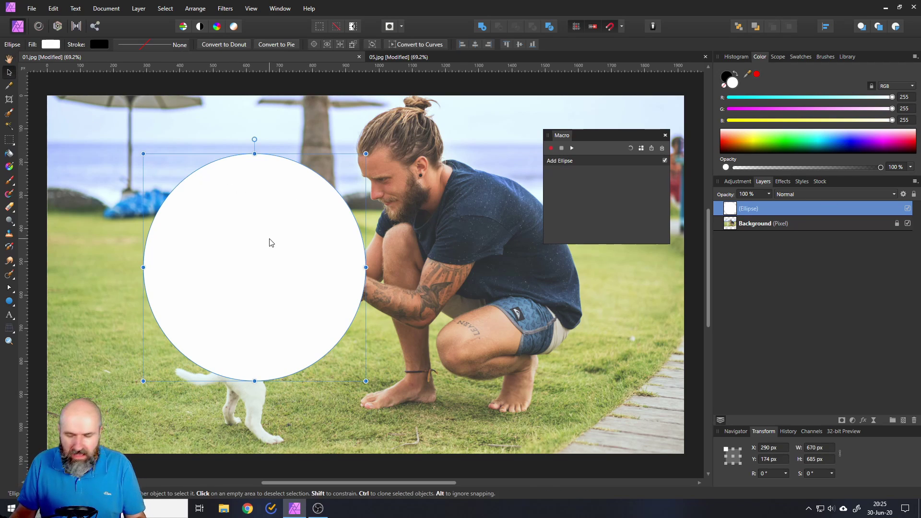
key("Delete")
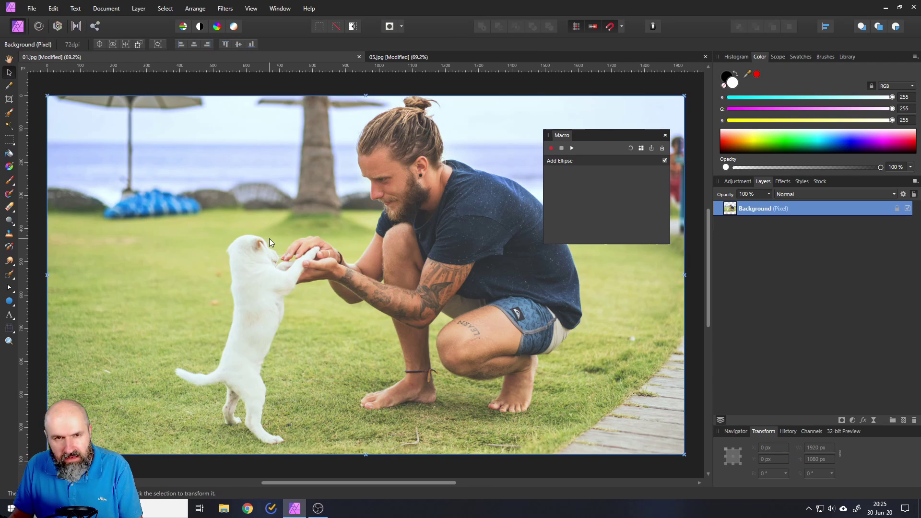
Add a trial Levels adjustment to the photo and close its settings.
left_click(852, 420)
left_click(777, 186)
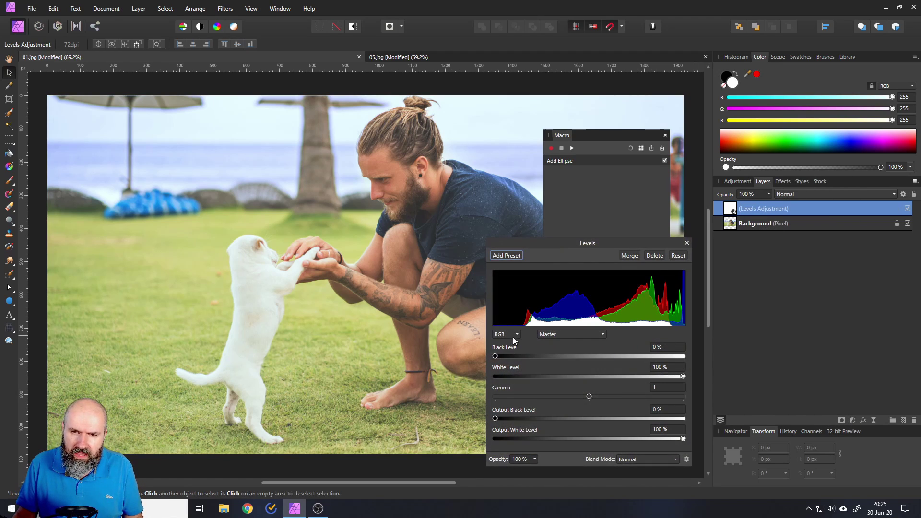
left_click(686, 243)
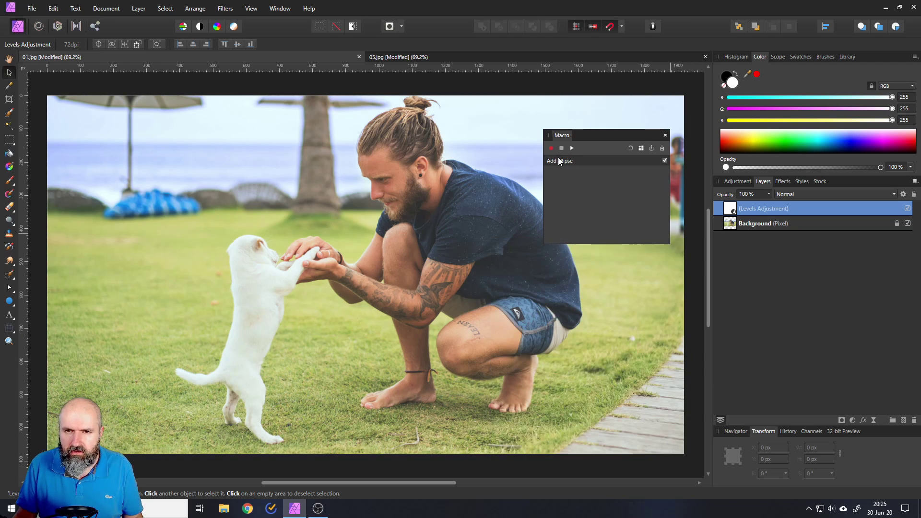
Reset the macro, record and stop an empty macro, then remove the Levels layer.
left_click(630, 148)
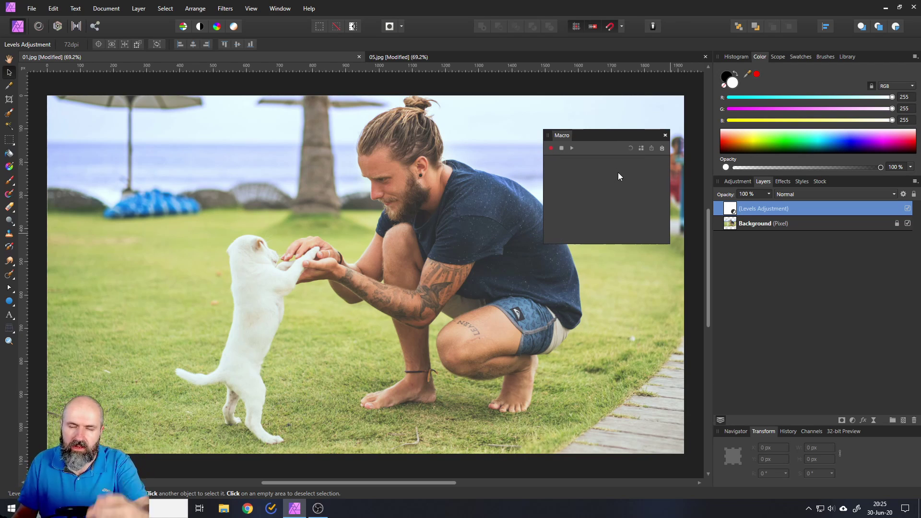
left_click(551, 148)
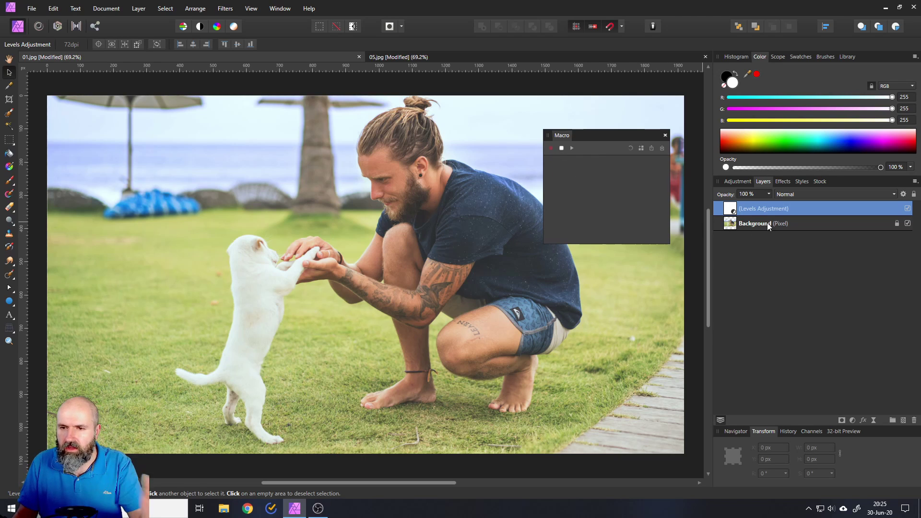
left_click(560, 148)
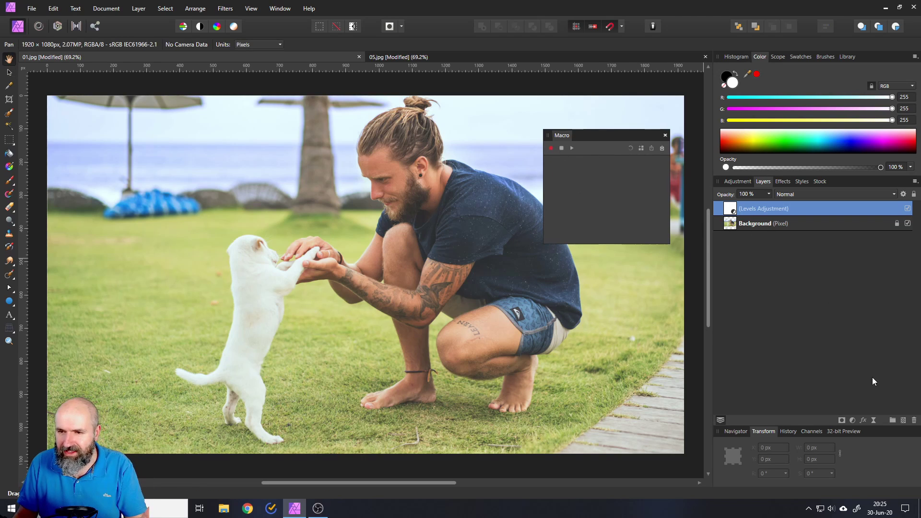
left_click(915, 421)
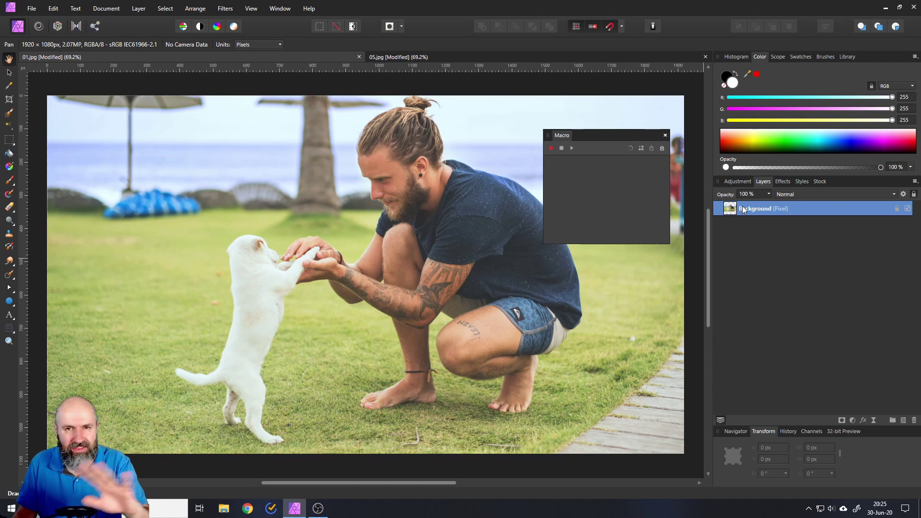
Record a new macro adding Levels with about 10 % black level and 1.189 gamma.
left_click(551, 147)
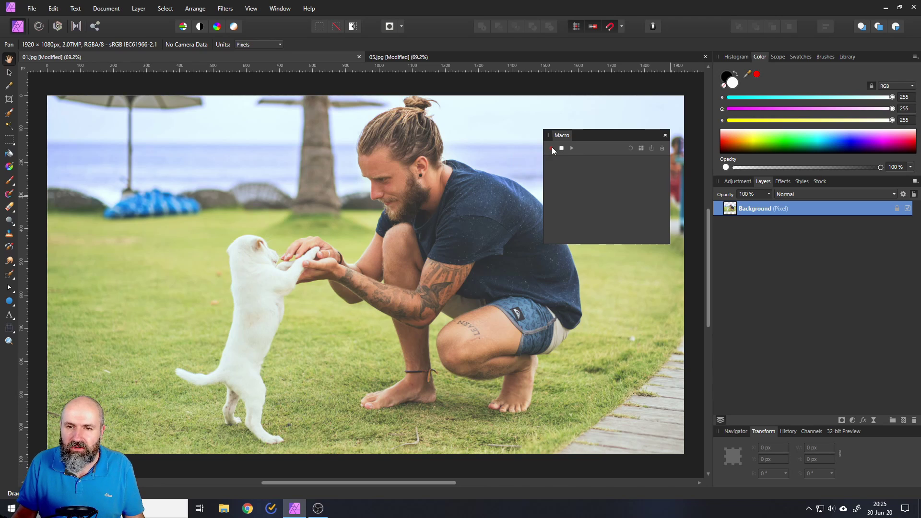
left_click(851, 420)
left_click(764, 189)
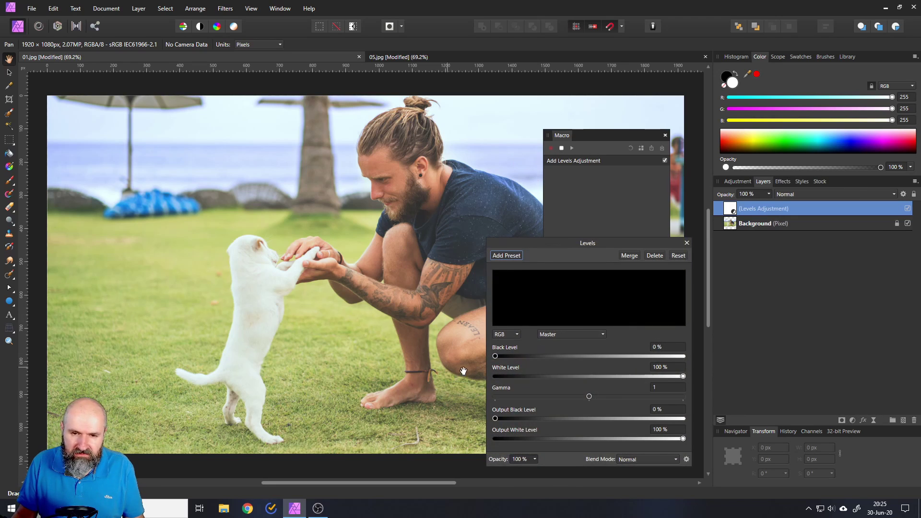
left_click_drag(495, 356, 513, 356)
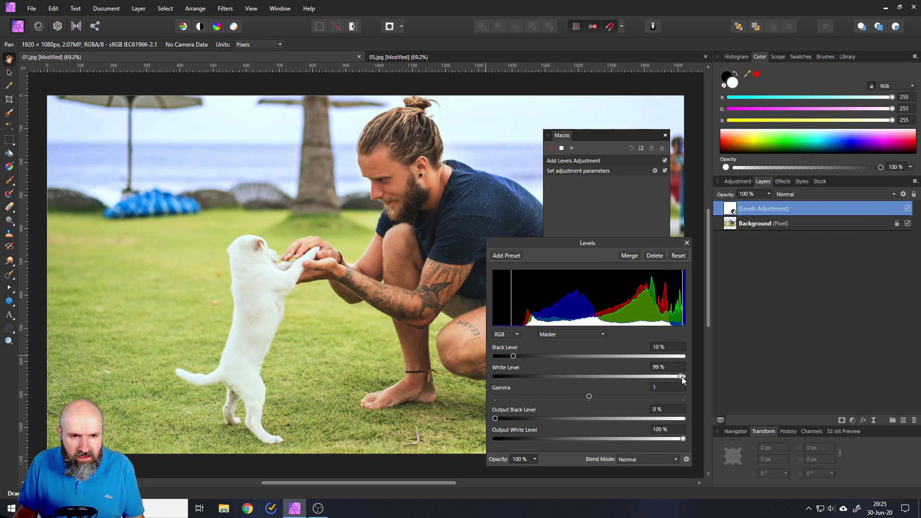
left_click_drag(589, 396, 606, 397)
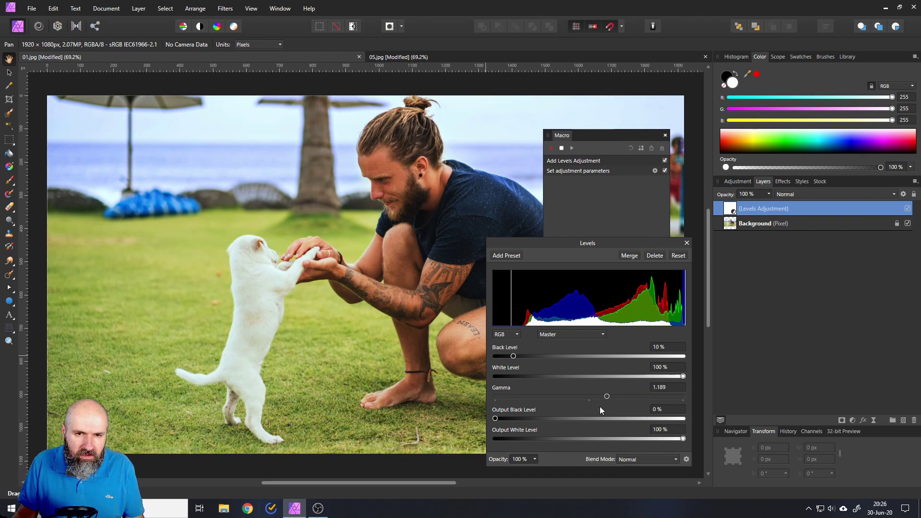
left_click(686, 243)
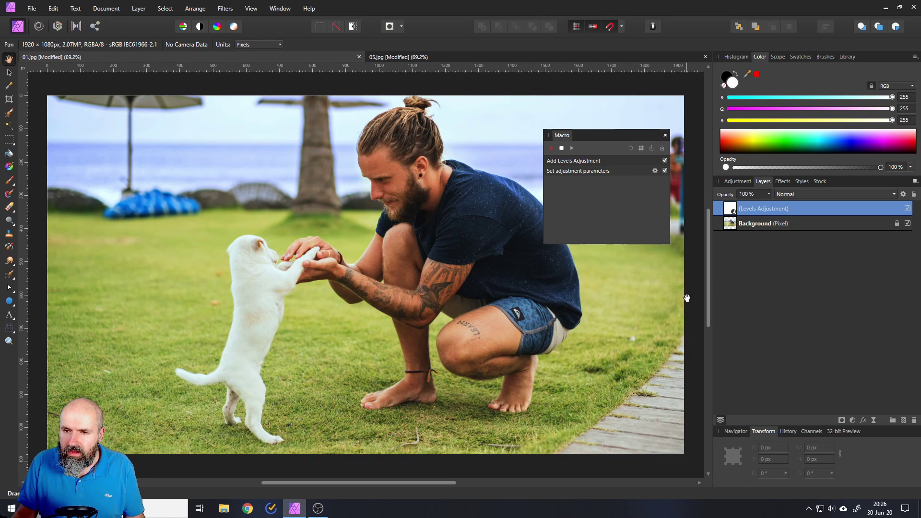
Add a White Balance adjustment warmed to about 3% and close its settings.
left_click(852, 420)
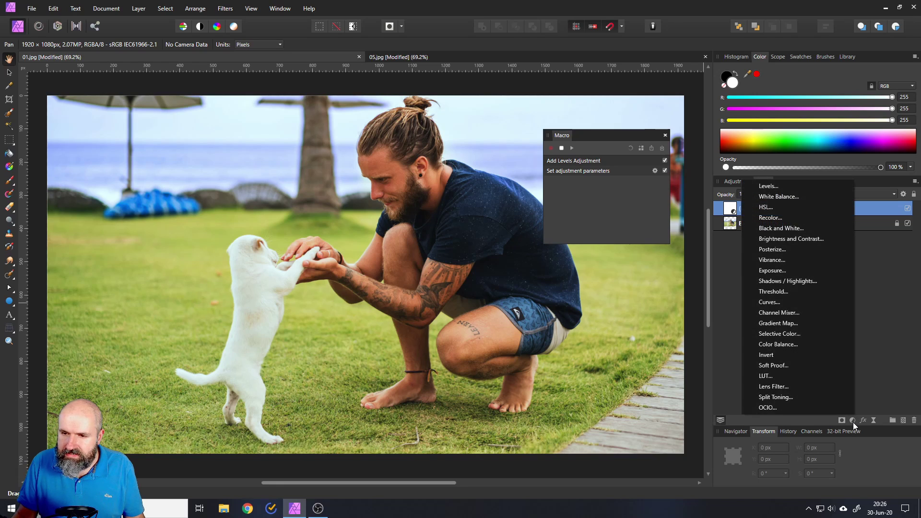
left_click(790, 193)
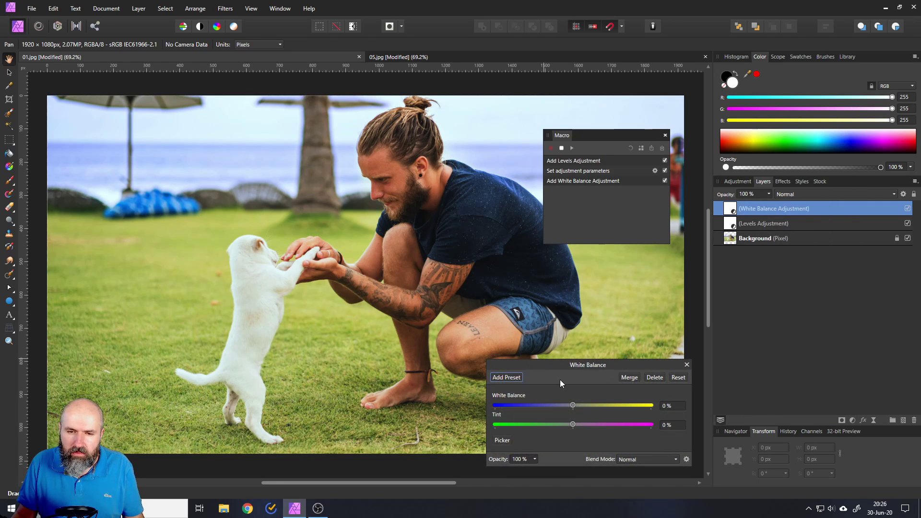
left_click_drag(573, 405, 578, 405)
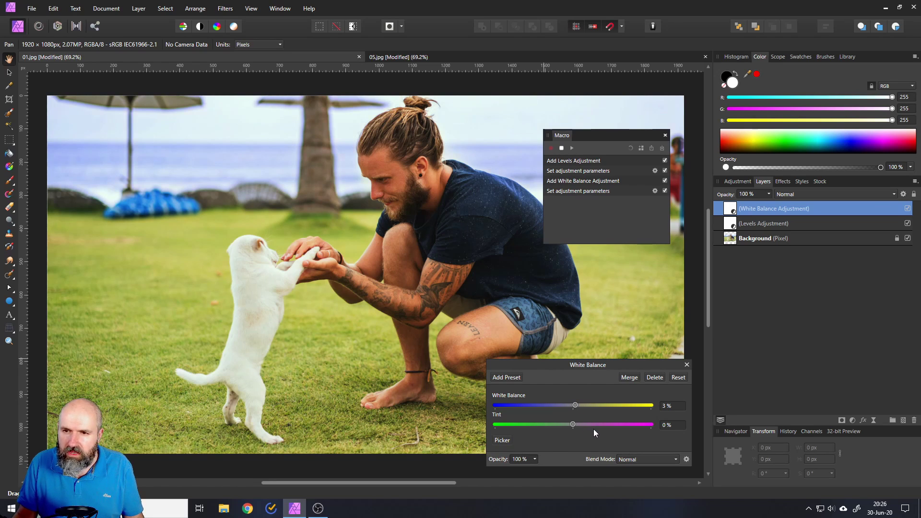
left_click(687, 365)
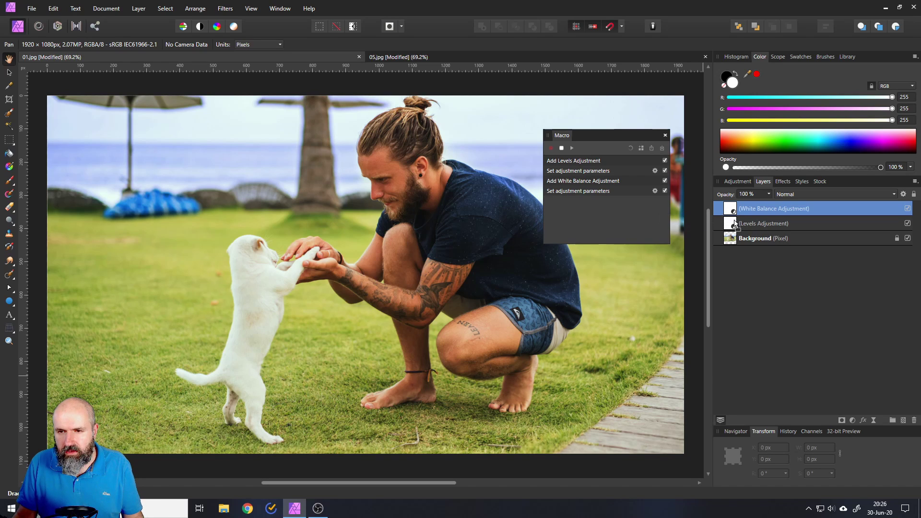
Attempt to move the Levels layer, dismiss the 'Cannot record Move' notice, and open Select Layer for Levels.
left_click_drag(735, 224, 737, 233)
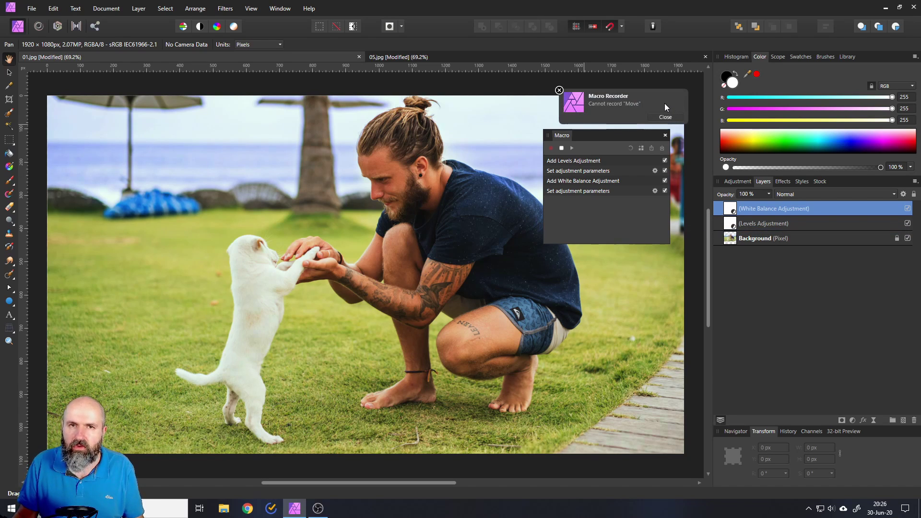
left_click(559, 91)
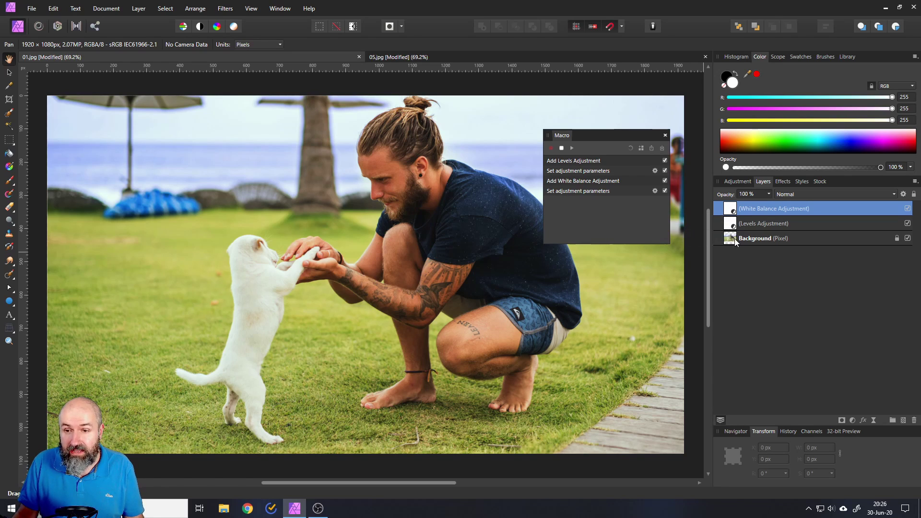
left_click(733, 224)
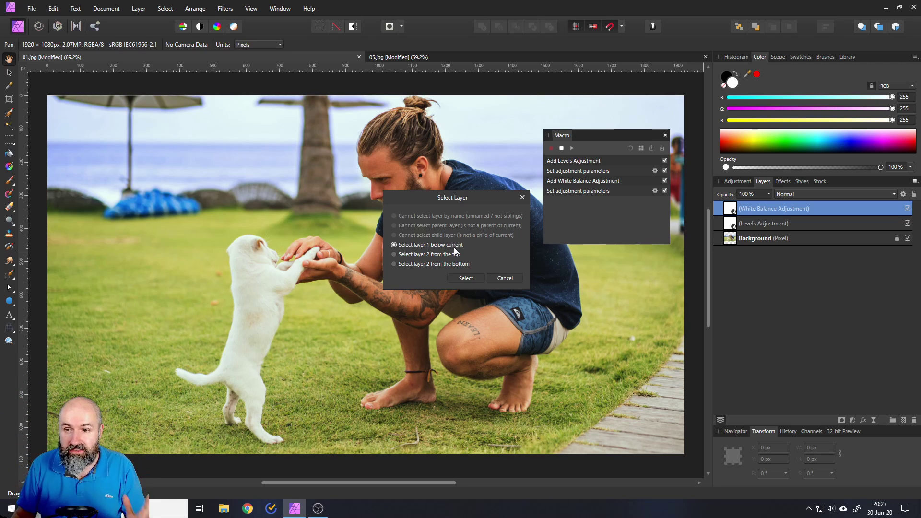
Record selecting 'layer 2 from the bottom' to target the Levels adjustment.
left_click(456, 263)
left_click(465, 278)
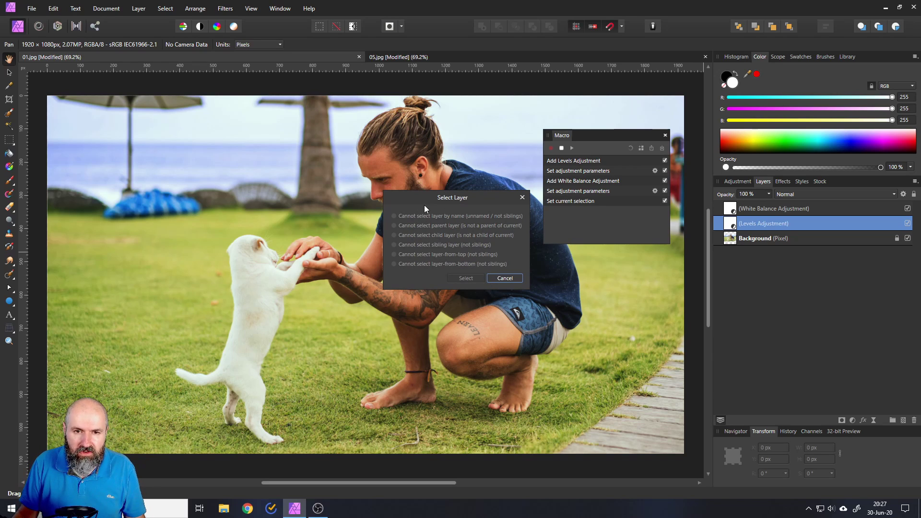
Group the Levels adjustment with Ctrl+G and record selecting the White Balance layer.
left_click(517, 279)
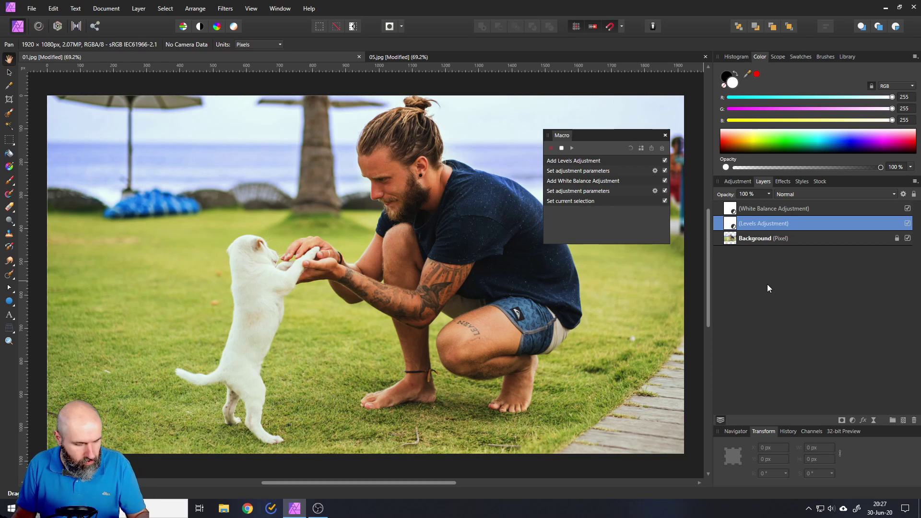
key("ctrl+g")
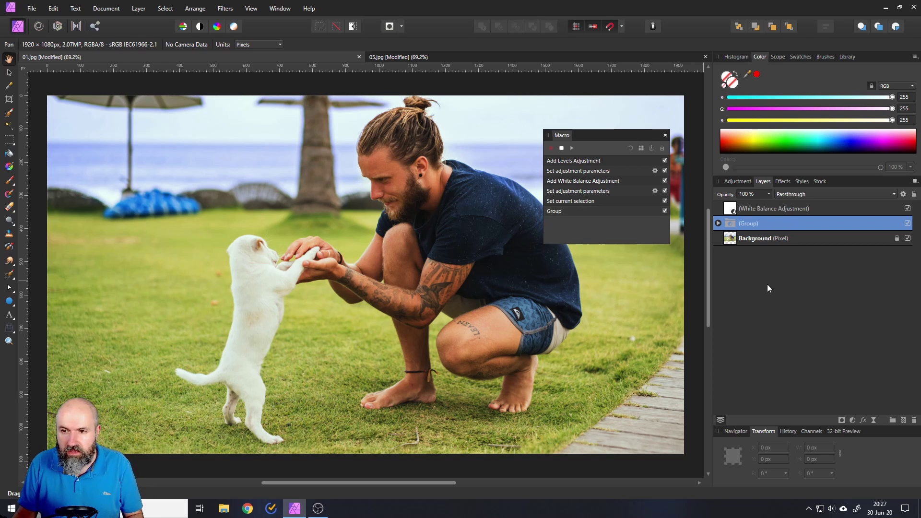
left_click(734, 209)
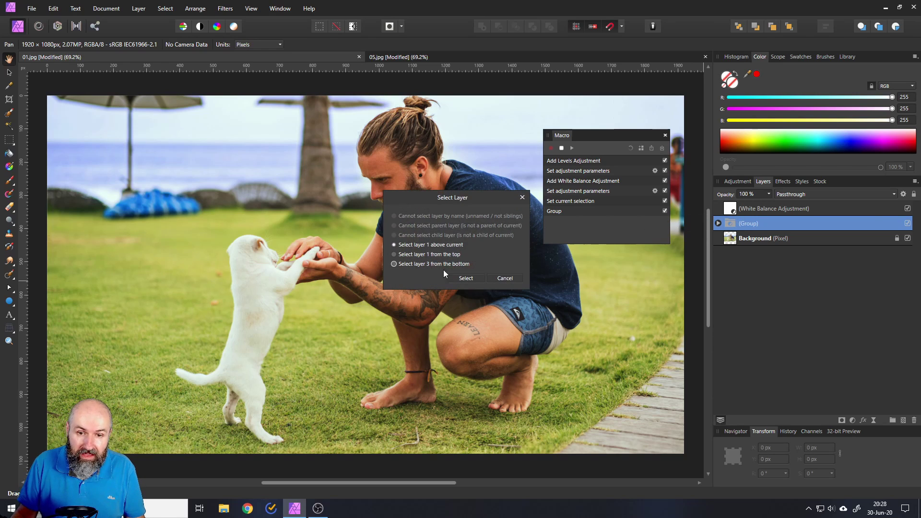
left_click(475, 278)
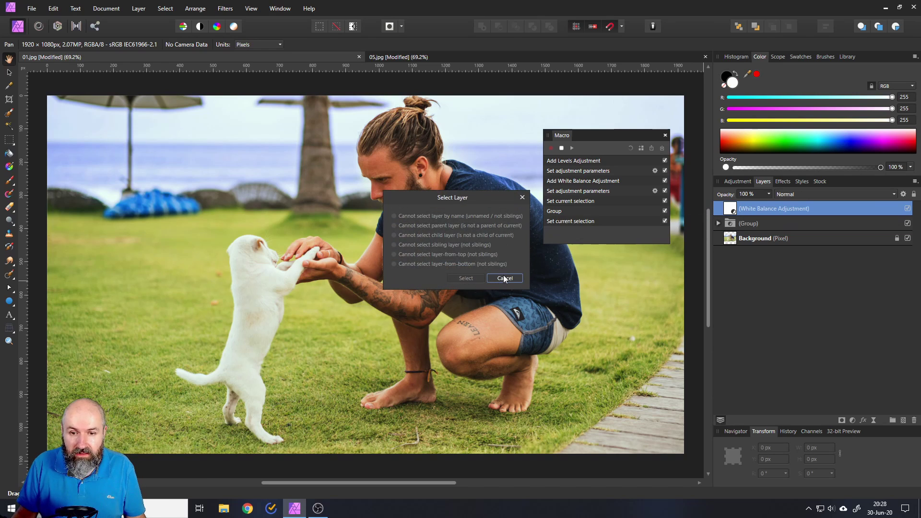
Move the White Balance adjustment inside the group with Arrange > Move Inside.
left_click(505, 278)
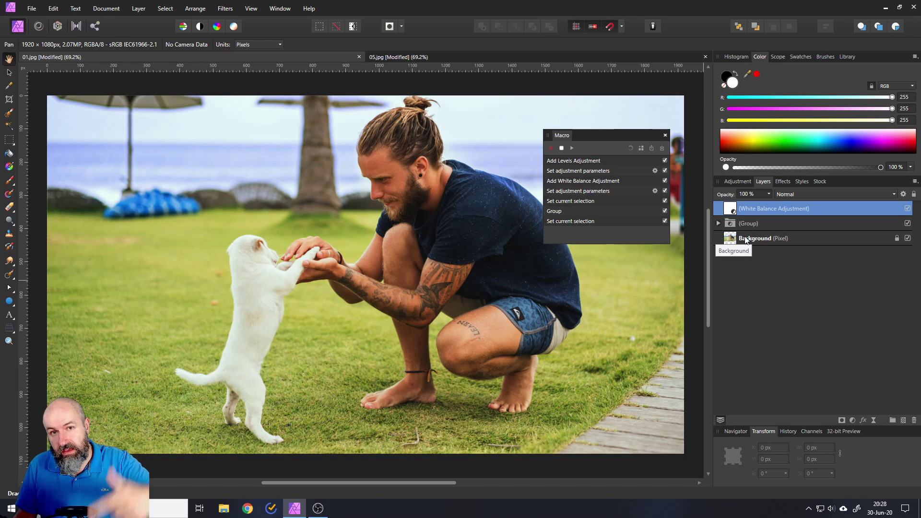
left_click(204, 10)
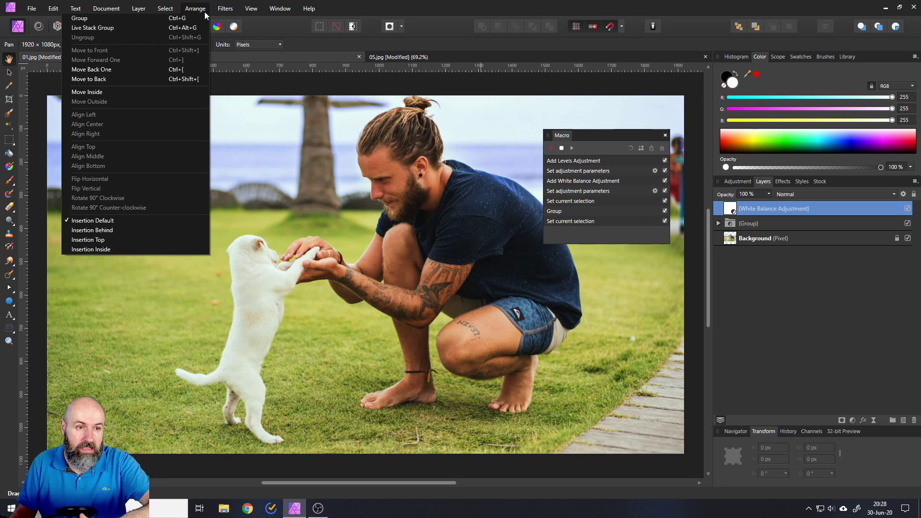
left_click(91, 92)
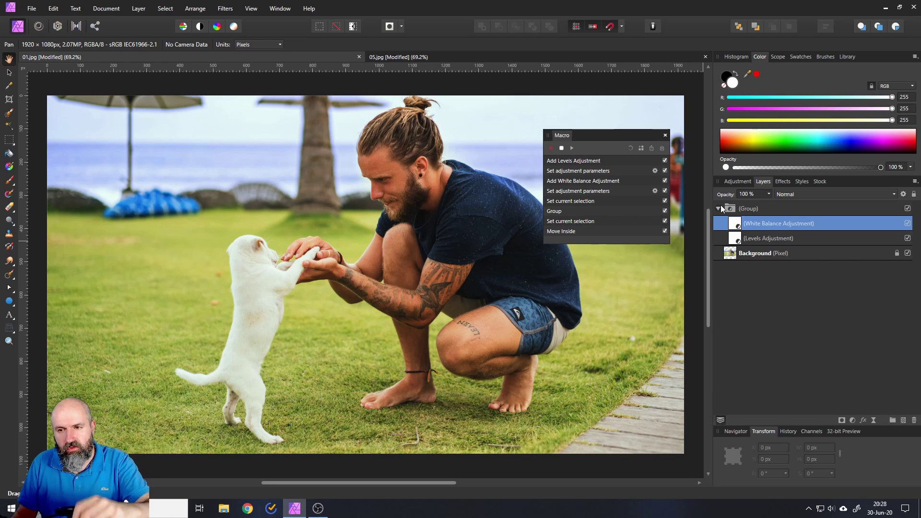
Add a Recolor adjustment with Soft Light blend mode at 28% opacity, then close it.
left_click(852, 420)
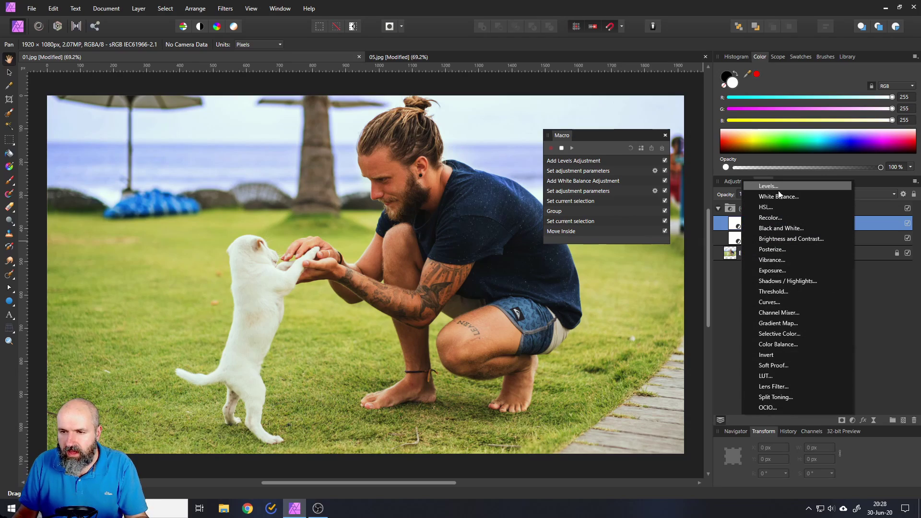
left_click(776, 215)
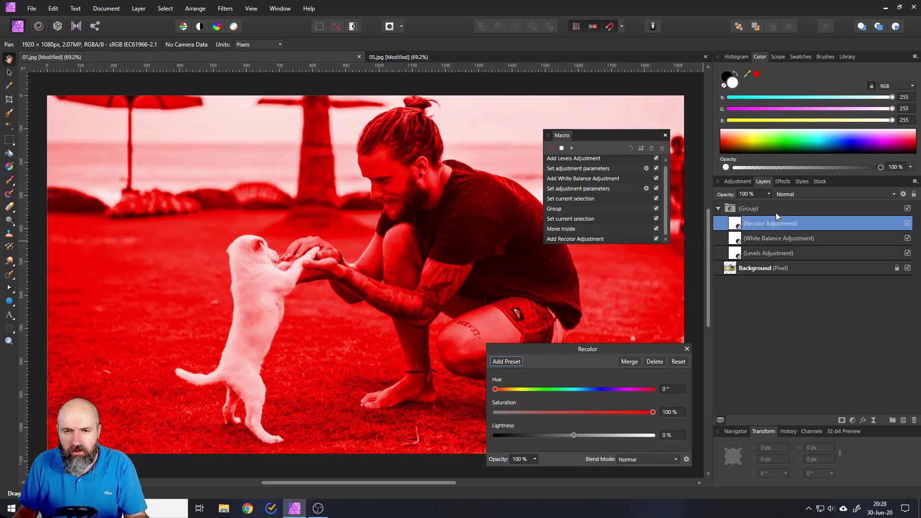
left_click(631, 459)
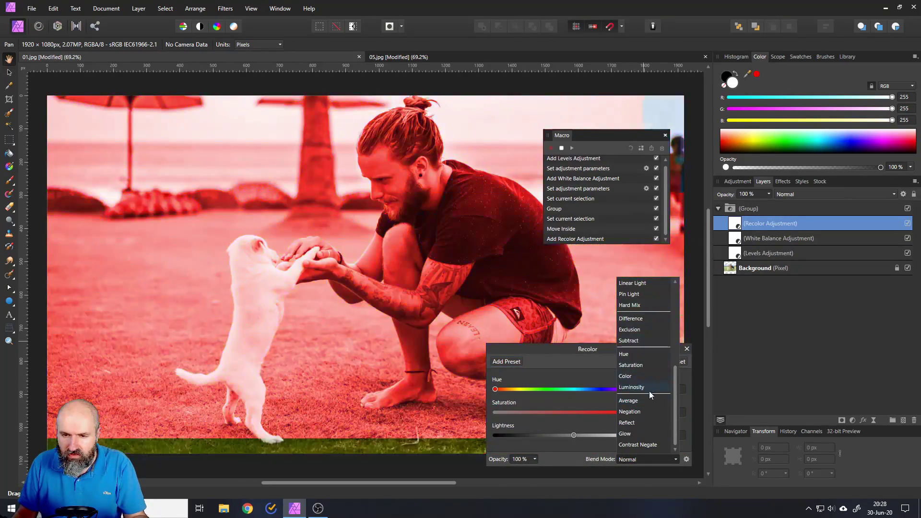
scroll(641, 394, "up", 3)
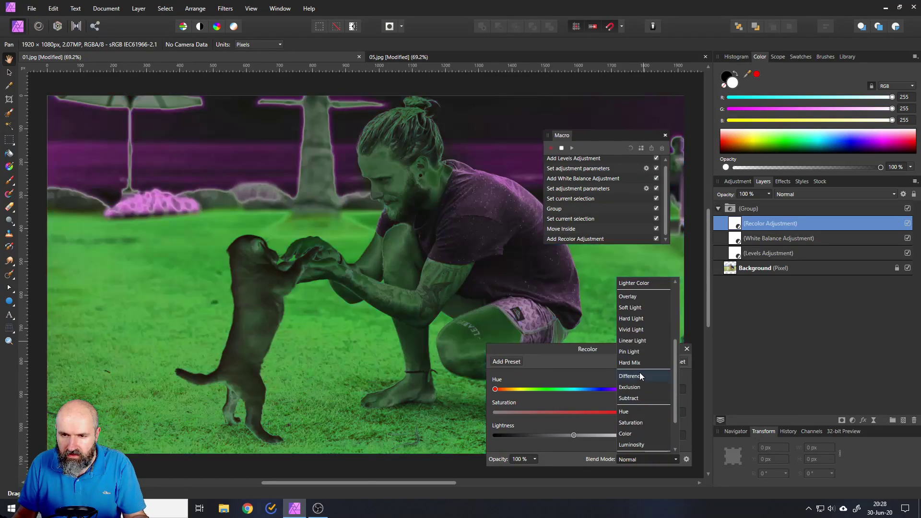
left_click(630, 308)
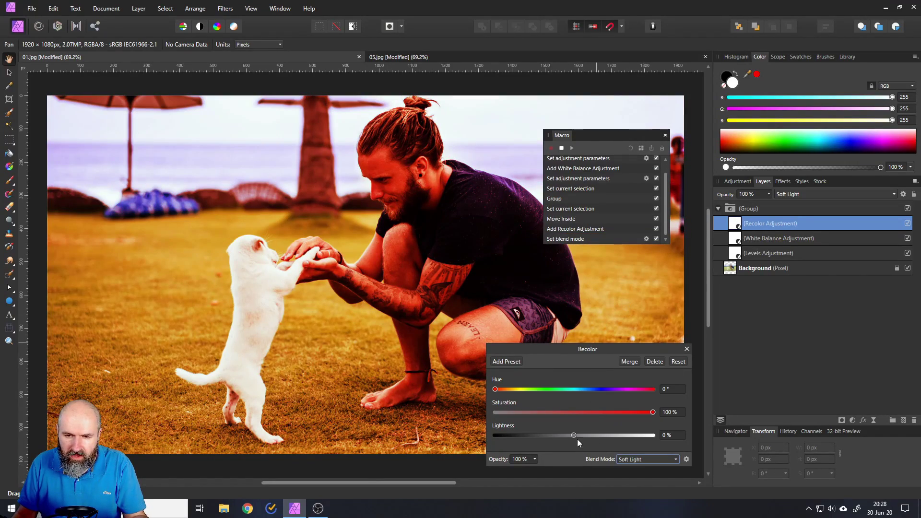
left_click(531, 458)
left_click_drag(534, 464, 488, 471)
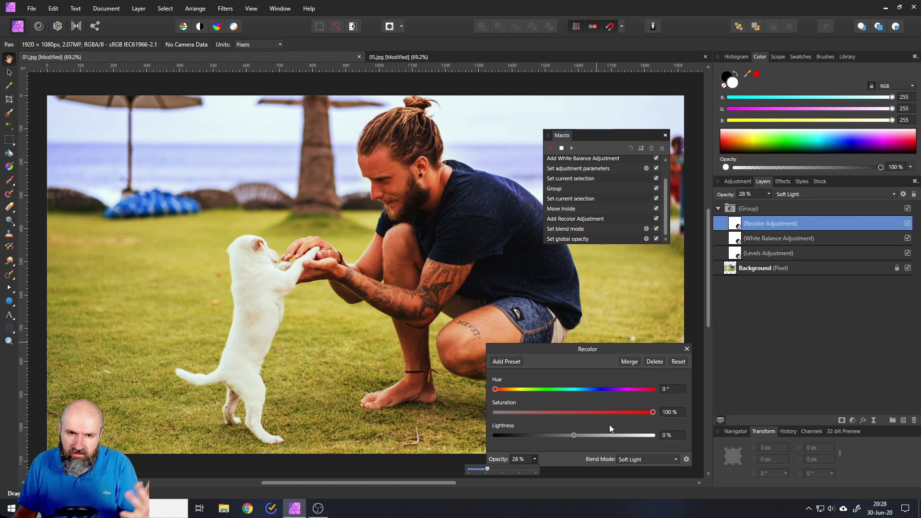
left_click(686, 349)
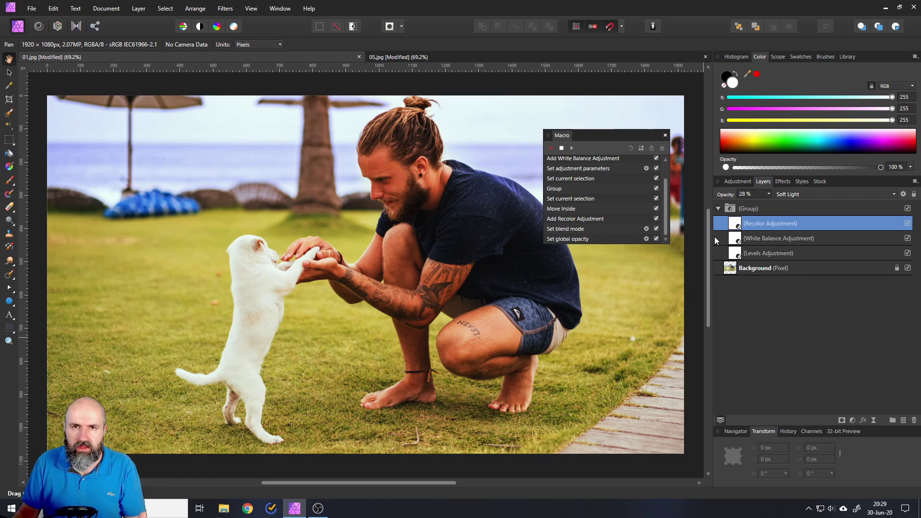
left_click(738, 225)
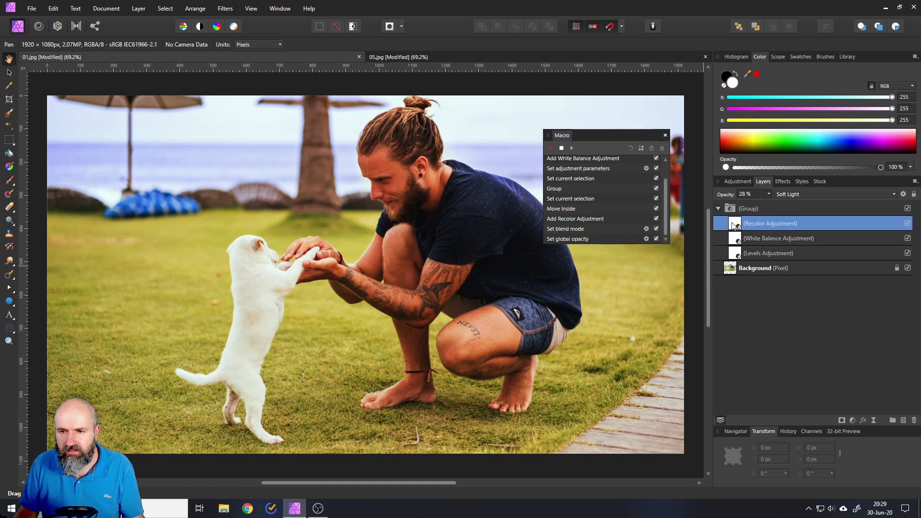
left_click(505, 277)
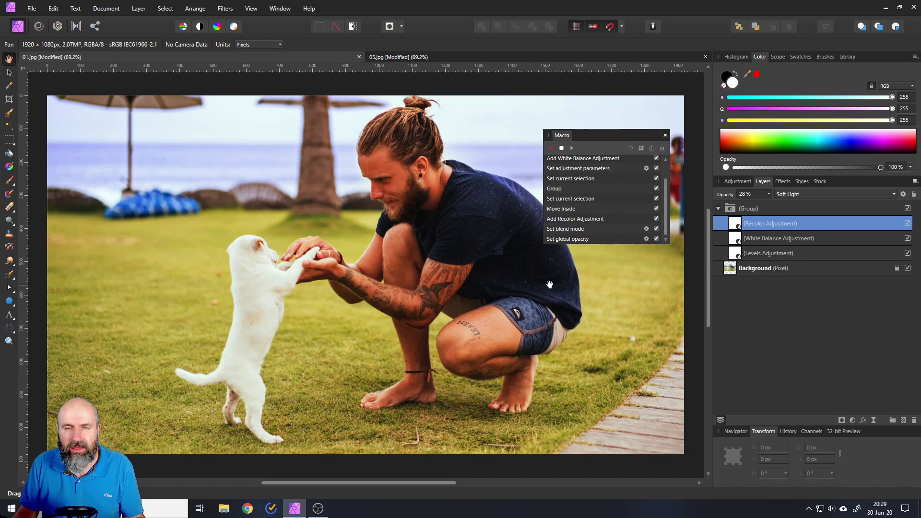
Add an Unsharp Mask live filter to the Recolor adjustment.
left_click(873, 419)
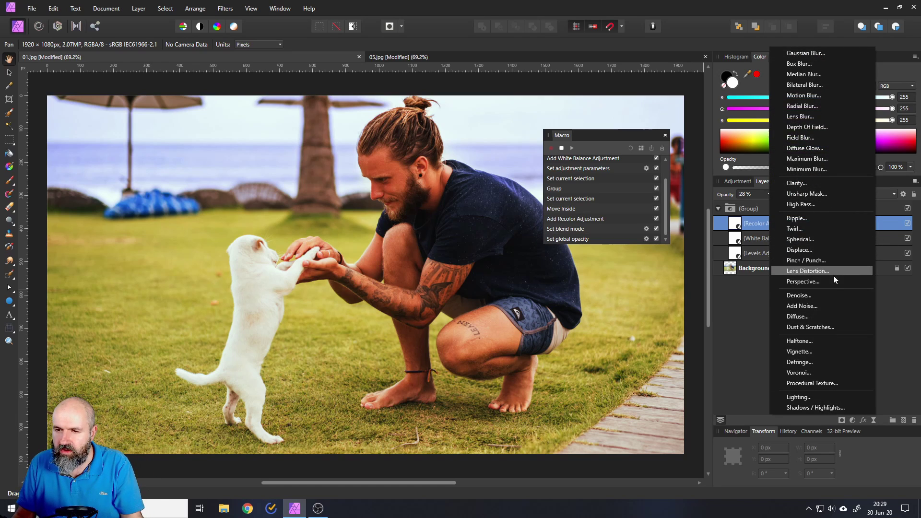
left_click(819, 193)
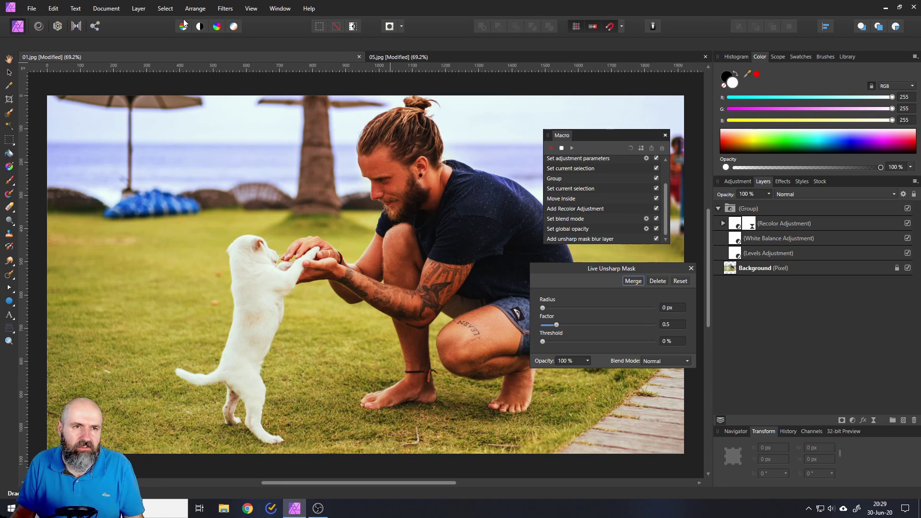
left_click(194, 9)
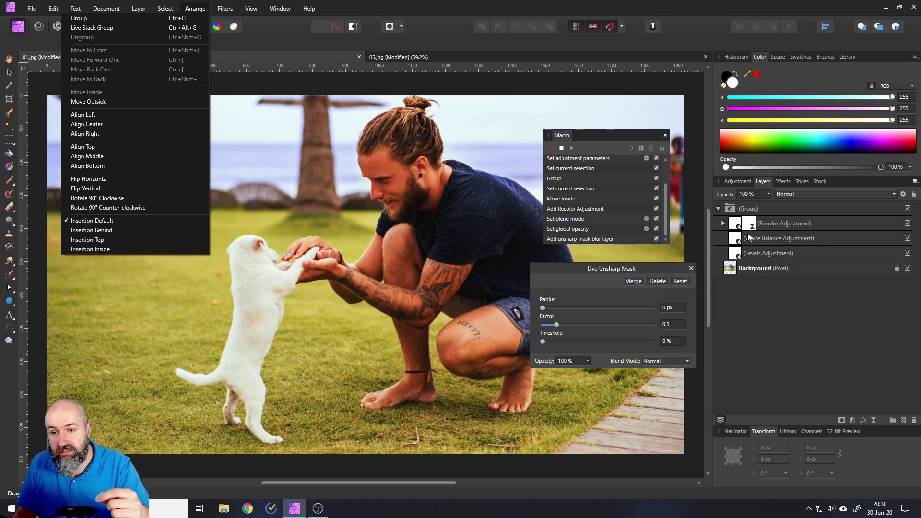
left_click(724, 220)
Expand Recolor Adjustment and move the Unsharp Mask outside it with Arrange > Move Outside.
left_click(724, 223)
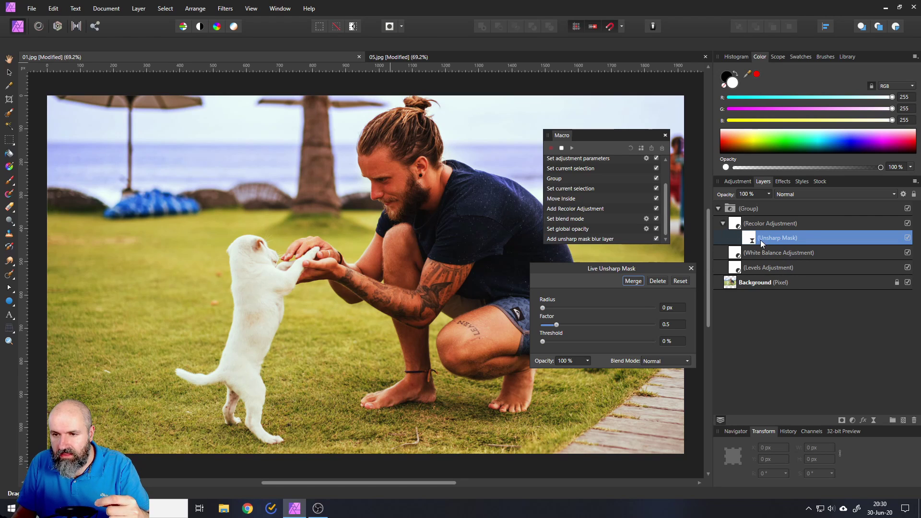
left_click(198, 10)
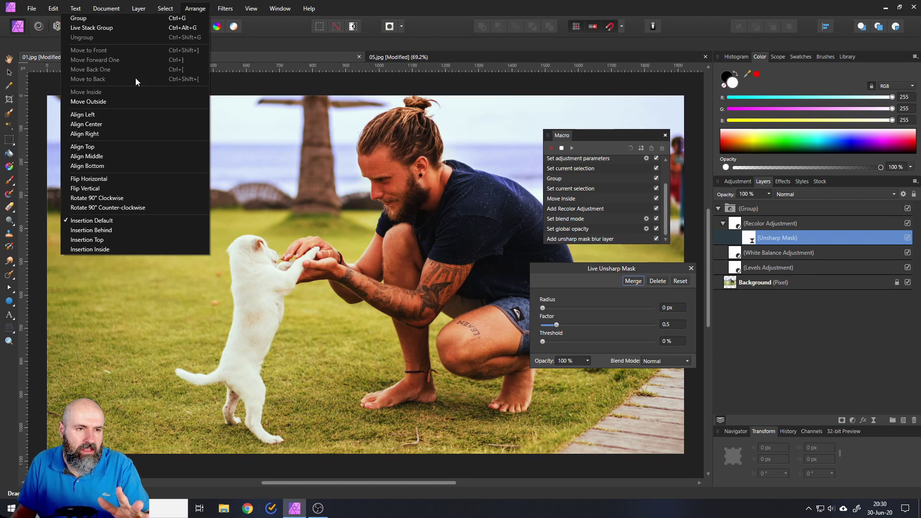
left_click(105, 100)
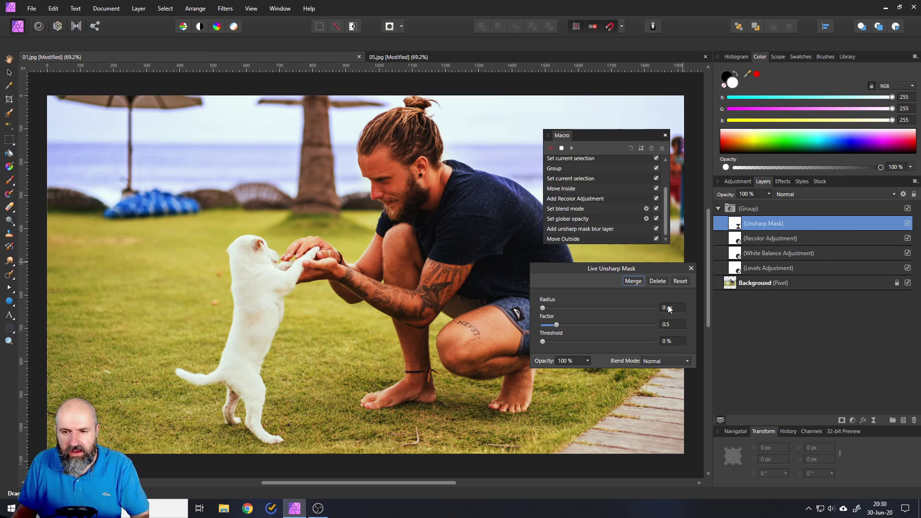
Set the Unsharp Mask factor to 0.243, keeping 1 px radius and 0% threshold.
scroll(668, 308, "up", 6)
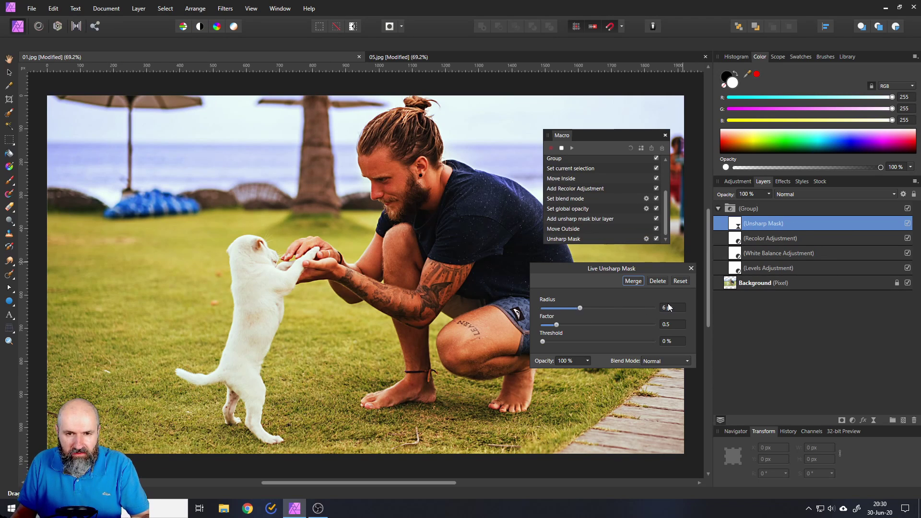
scroll(668, 308, "down", 5)
scroll(668, 326, "up", 15)
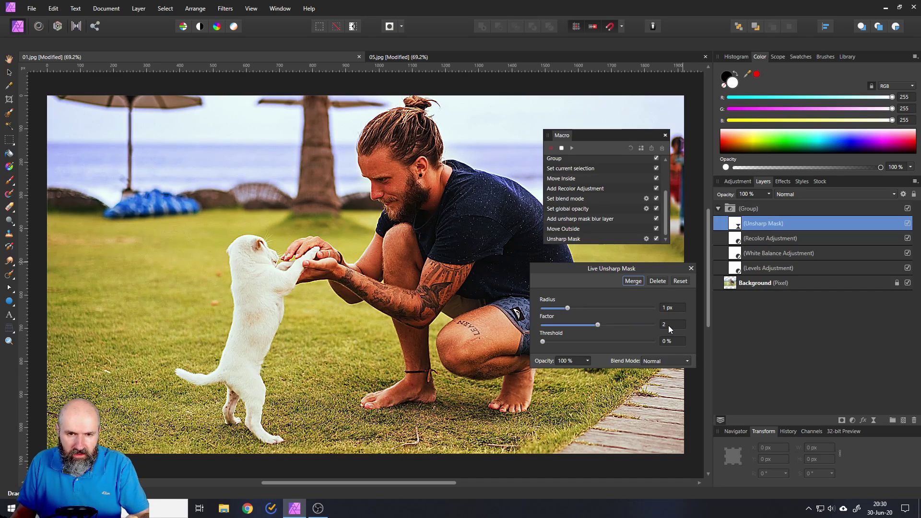
scroll(669, 324, "down", 10)
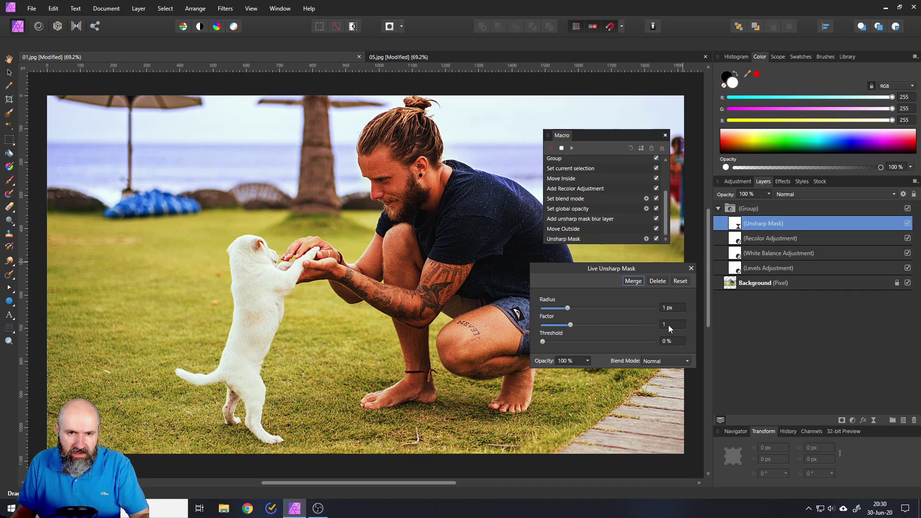
scroll(669, 324, "down", 10)
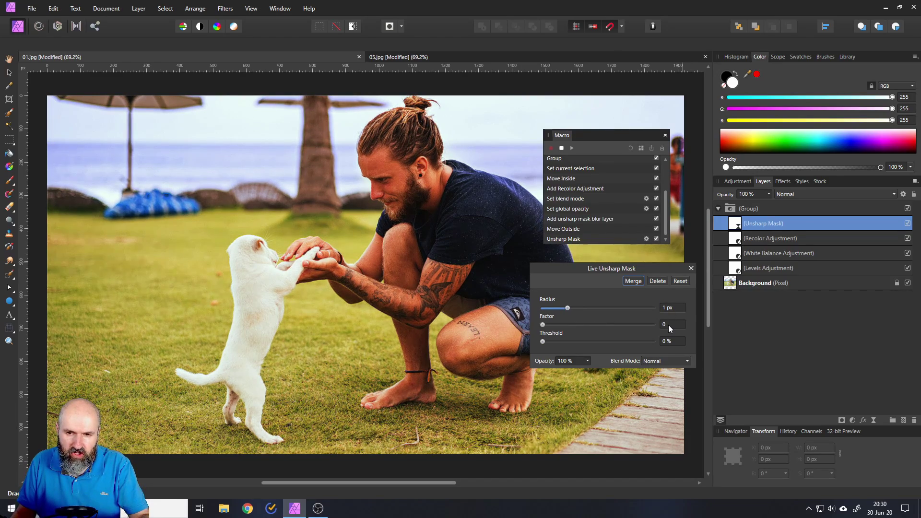
left_click_drag(543, 324, 549, 323)
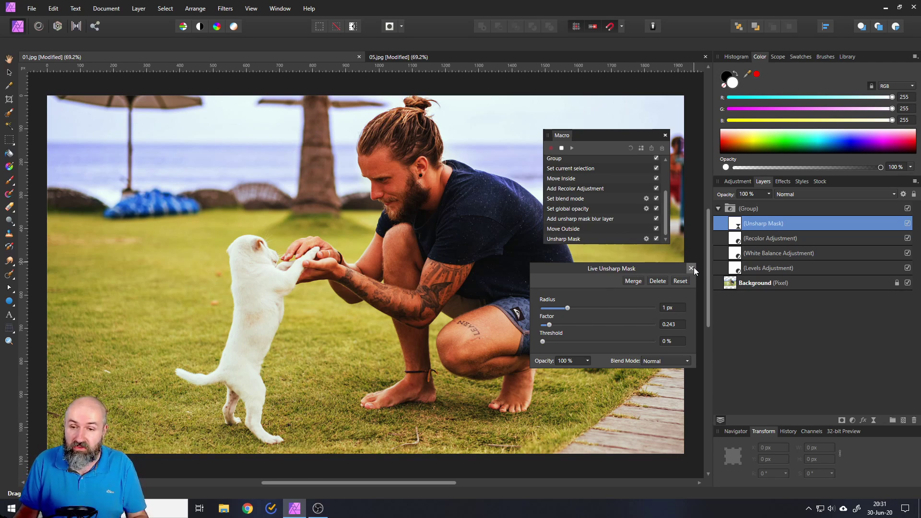
Close the Unsharp Mask dialog, dismiss the macro recorder warning, and check the Arrange menu.
left_click(691, 269)
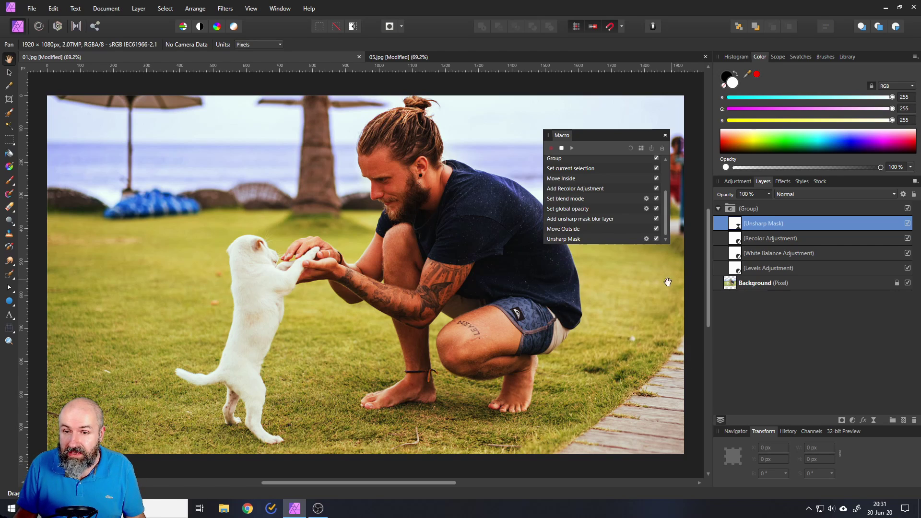
left_click(738, 227)
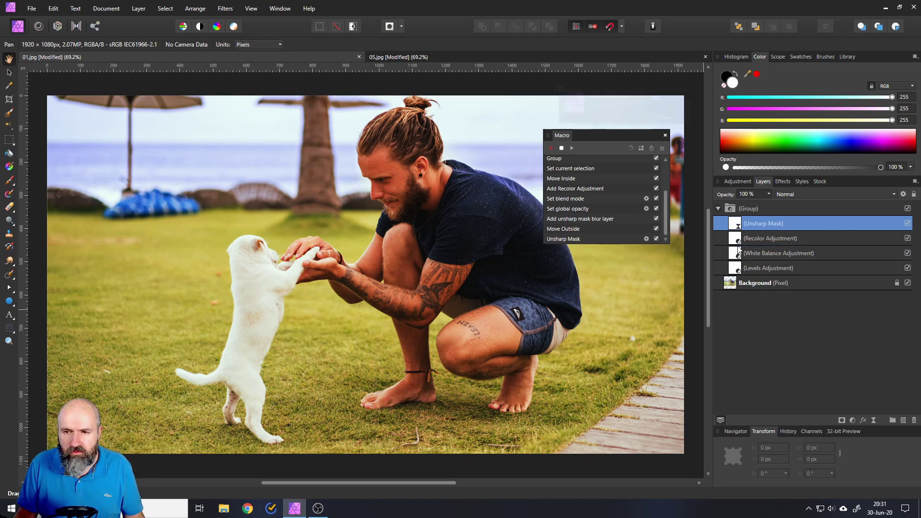
left_click(558, 90)
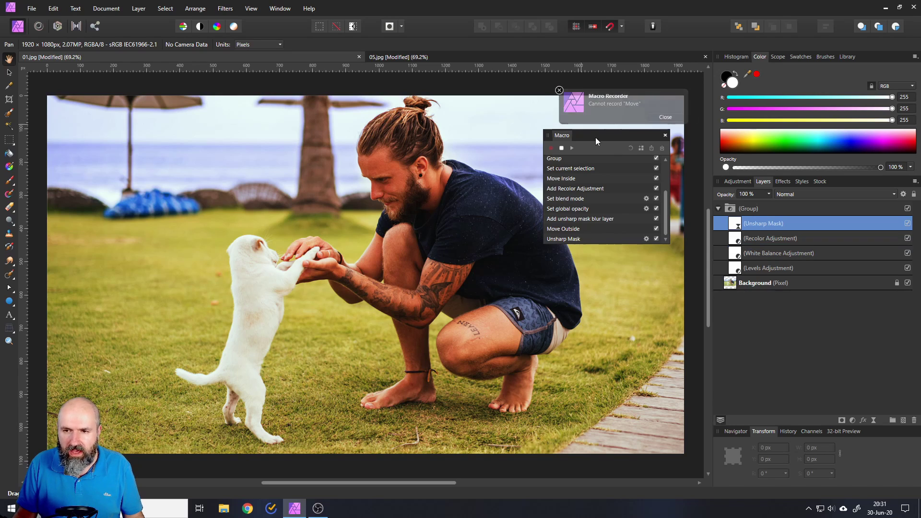
left_click(197, 11)
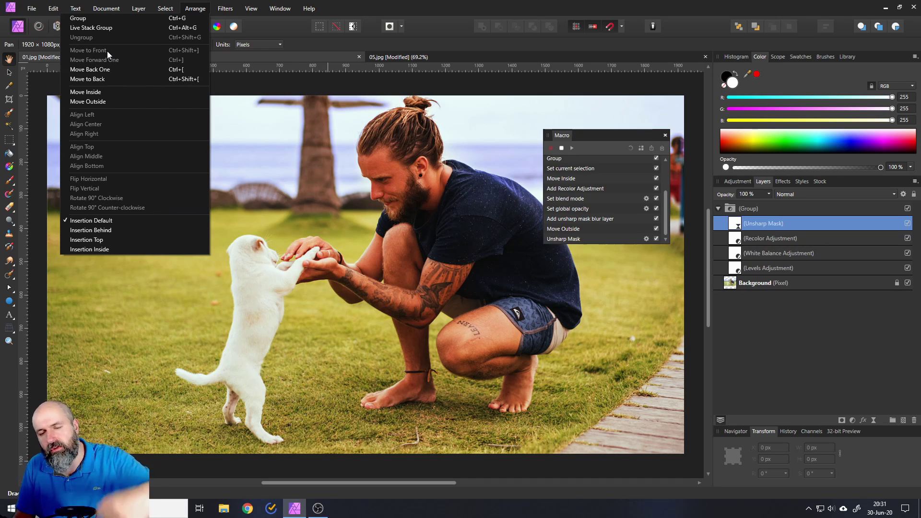
left_click(195, 9)
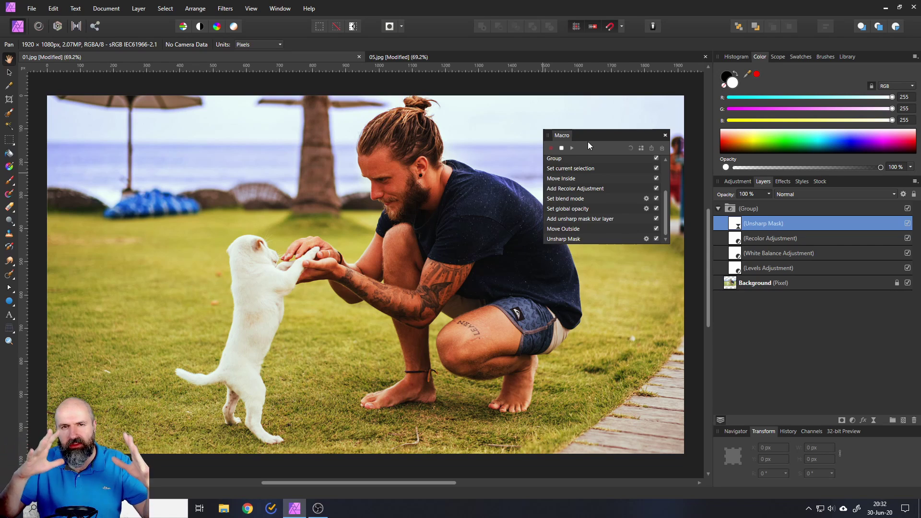
Stop the macro recording and, in the Library, keep it at No scale and No alignment.
left_click(559, 148)
left_click(847, 56)
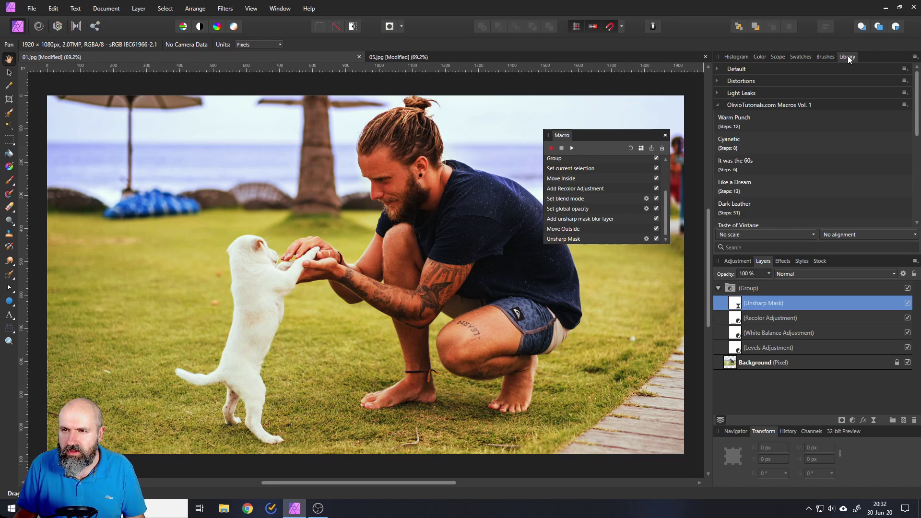
left_click(769, 235)
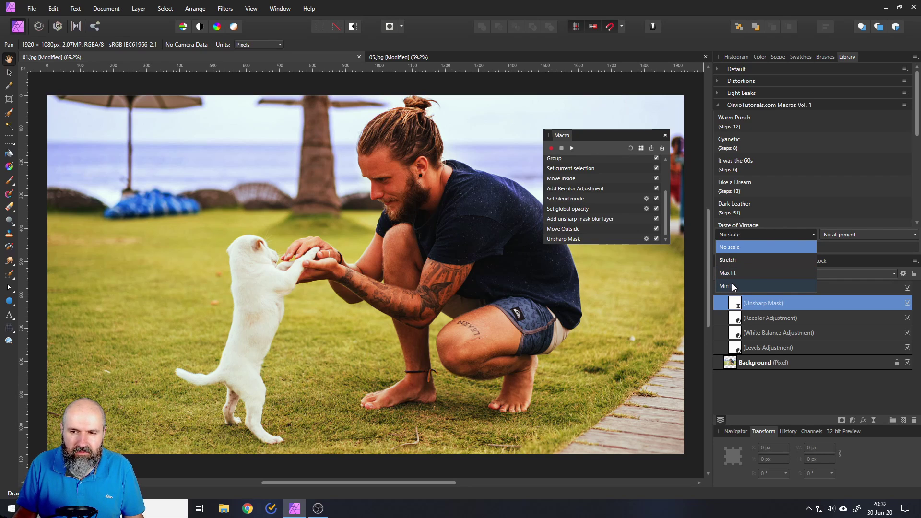
left_click(737, 247)
left_click(833, 235)
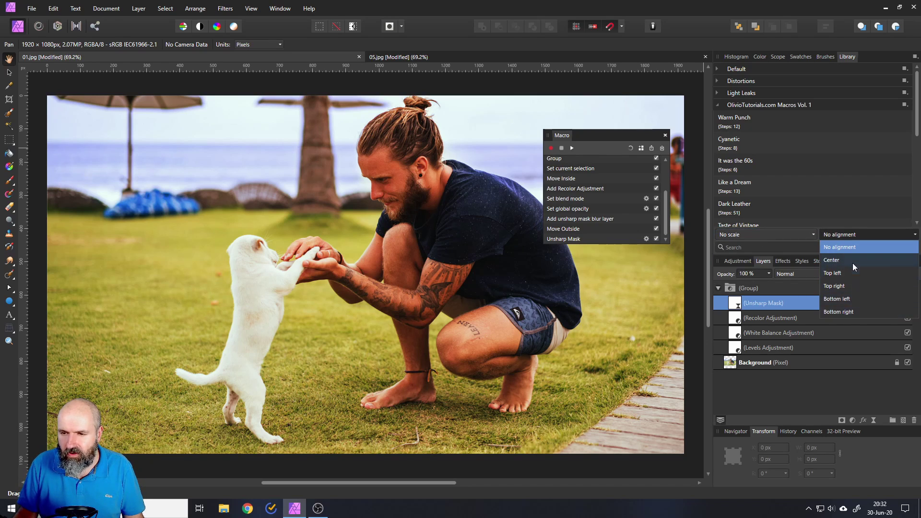
left_click(840, 235)
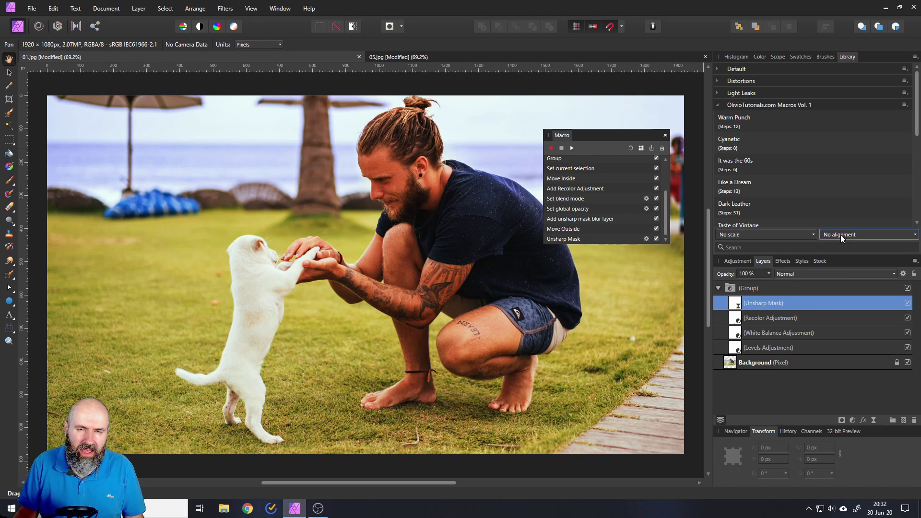